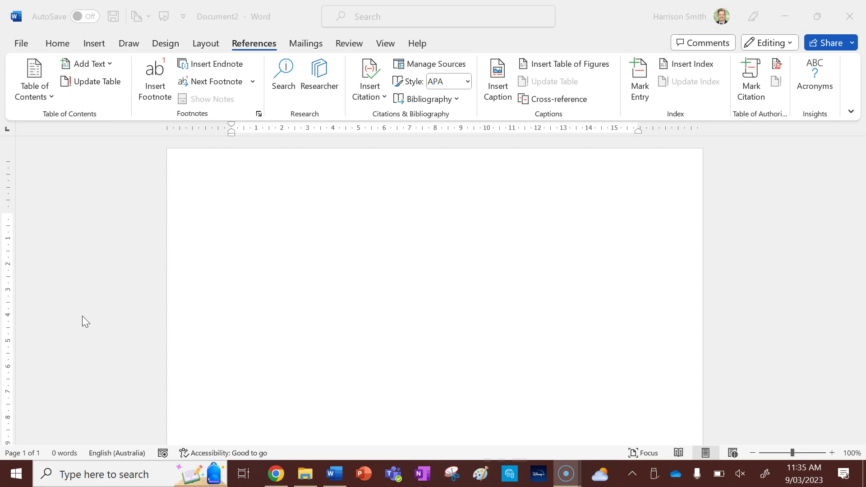
# - Switch to the Geography assessment PDF and scroll down to the Scaffolding section on page 3
pyautogui.click(247, 218)
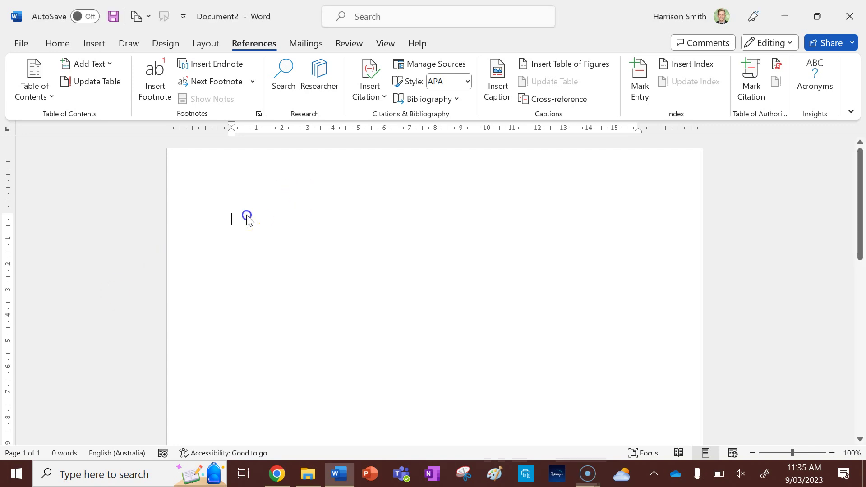
pyautogui.click(260, 217)
pyautogui.click(277, 474)
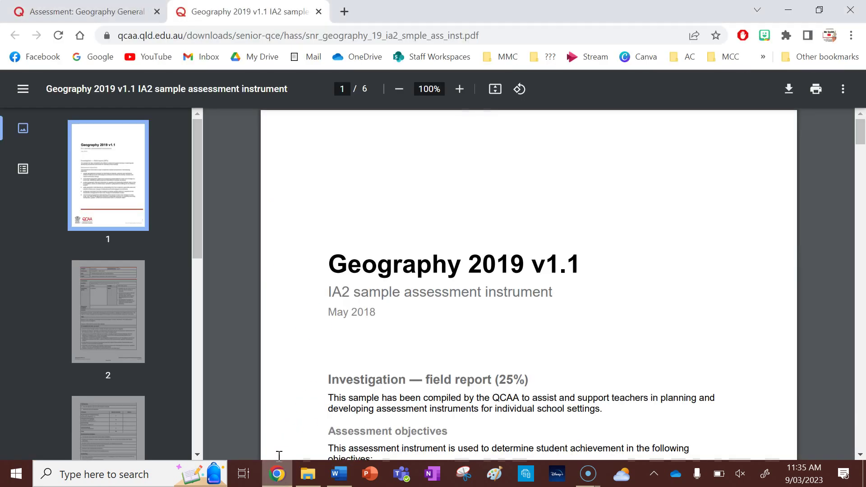
pyautogui.scroll(-1, 433, 333)
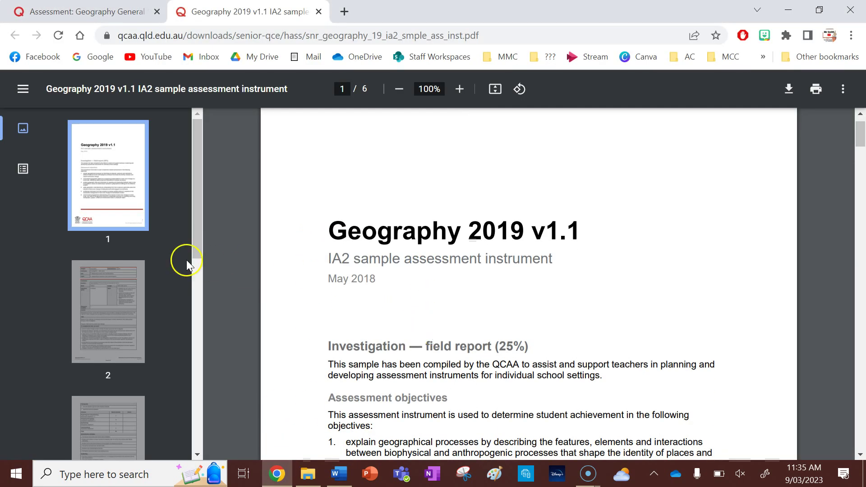
pyautogui.moveTo(329, 259); pyautogui.dragTo(394, 259)
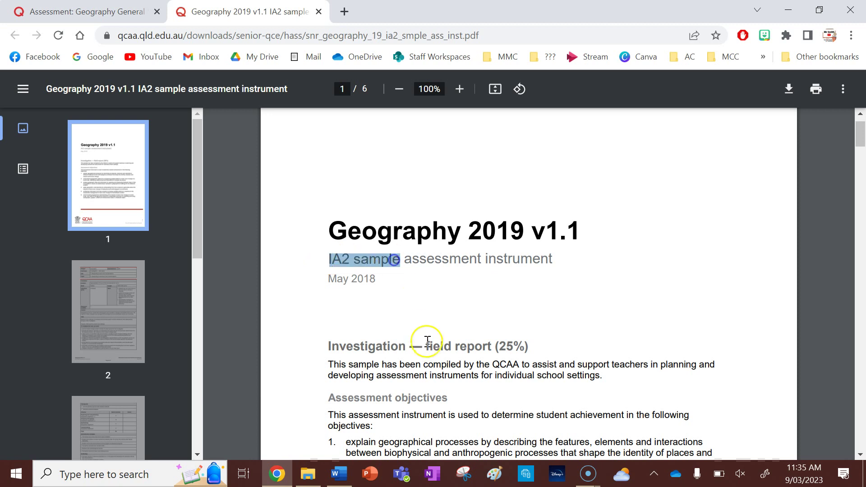
pyautogui.scroll(-15, 428, 342)
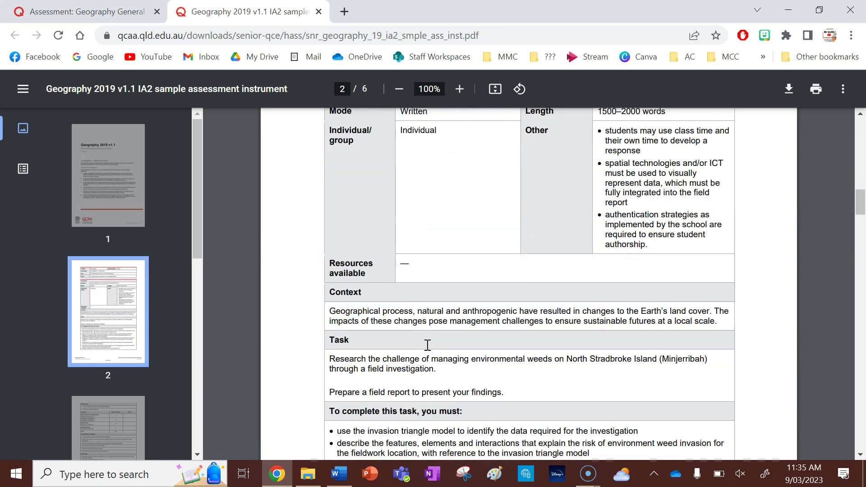
pyautogui.scroll(-12, 428, 345)
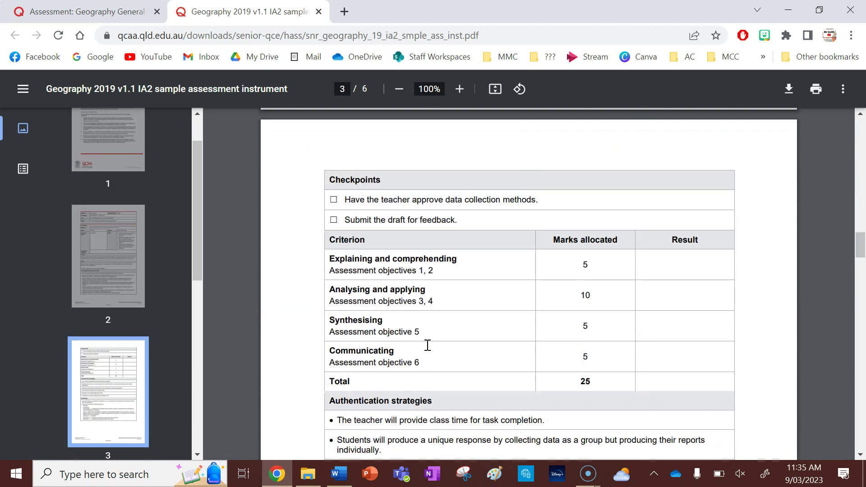
pyautogui.scroll(-8, 428, 345)
# - Highlight the Scaffolding list of required report sections, then check Word briefly and return to the PDF
pyautogui.click(563, 357)
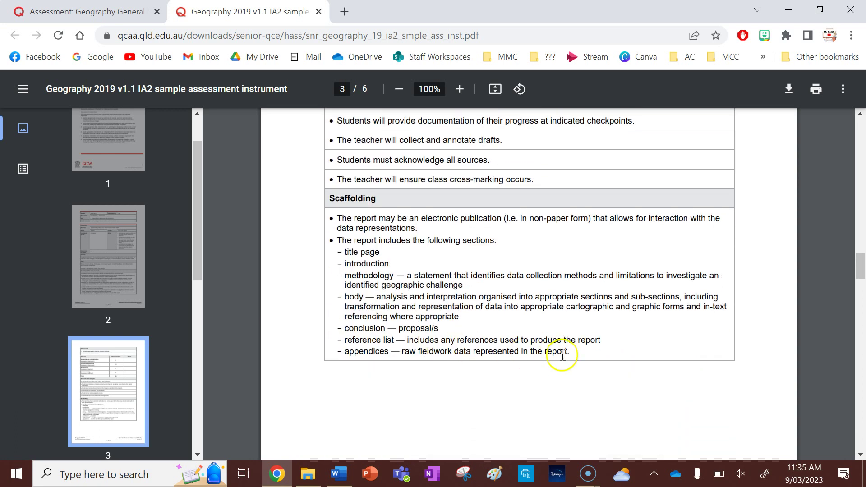
pyautogui.moveTo(562, 357); pyautogui.dragTo(349, 256)
pyautogui.click(400, 262)
pyautogui.click(339, 475)
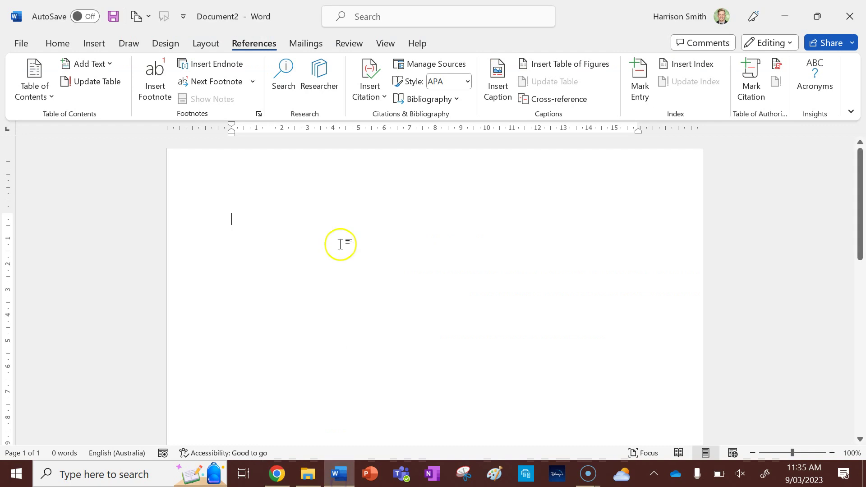
pyautogui.click(338, 475)
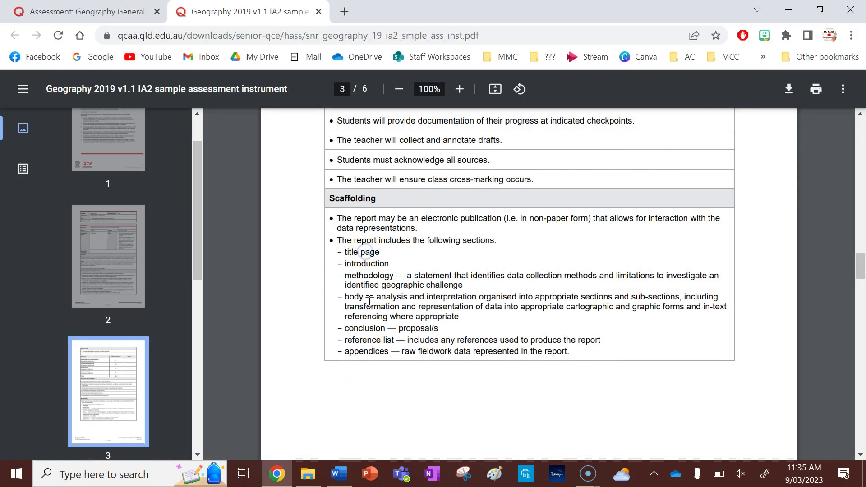
# - Back in Word, add empty lines to the blank document until page 2 begins
pyautogui.click(339, 474)
pyautogui.click(348, 345)
pyautogui.press('Return')
pyautogui.press('Return')
pyautogui.press('Return')
pyautogui.press('Return')
pyautogui.press('Return')
pyautogui.press('Return')
pyautogui.press('Return')
pyautogui.press('Return')
pyautogui.press('Return')
pyautogui.press('Return')
pyautogui.press('Return')
pyautogui.press('Return')
pyautogui.press('Return')
pyautogui.press('Return')
pyautogui.press('Return')
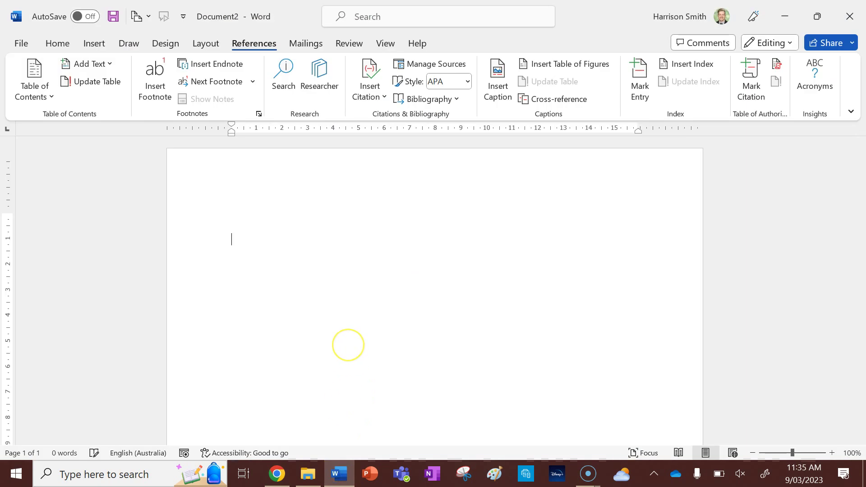
pyautogui.press('Return')
pyautogui.press('Return')
pyautogui.press('Return')
pyautogui.press('Return')
pyautogui.press('Return')
pyautogui.press('Return')
pyautogui.press('Return')
pyautogui.press('Return')
pyautogui.press('Return')
pyautogui.press('Return')
pyautogui.press('Return')
pyautogui.press('Return')
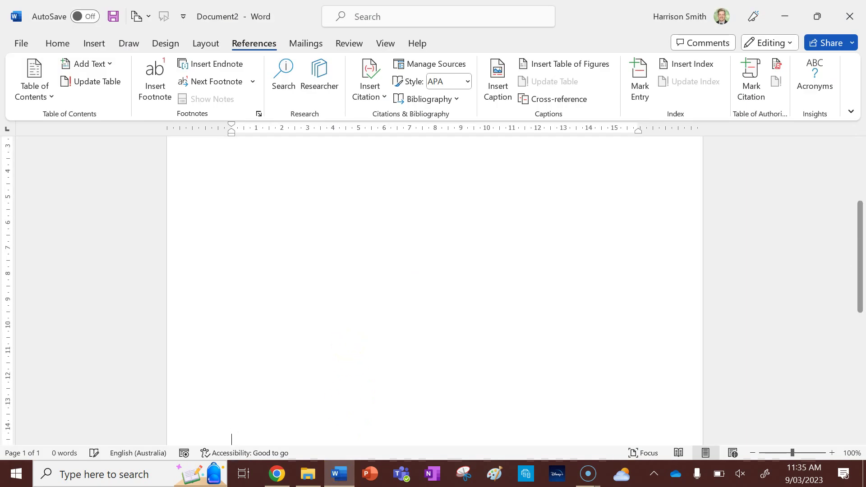
pyautogui.press('Return')
pyautogui.press('Return')
pyautogui.press('Return')
pyautogui.press('Return')
pyautogui.press('Return')
pyautogui.press('Return')
pyautogui.press('Return')
pyautogui.press('Return')
pyautogui.press('Return')
pyautogui.press('Return')
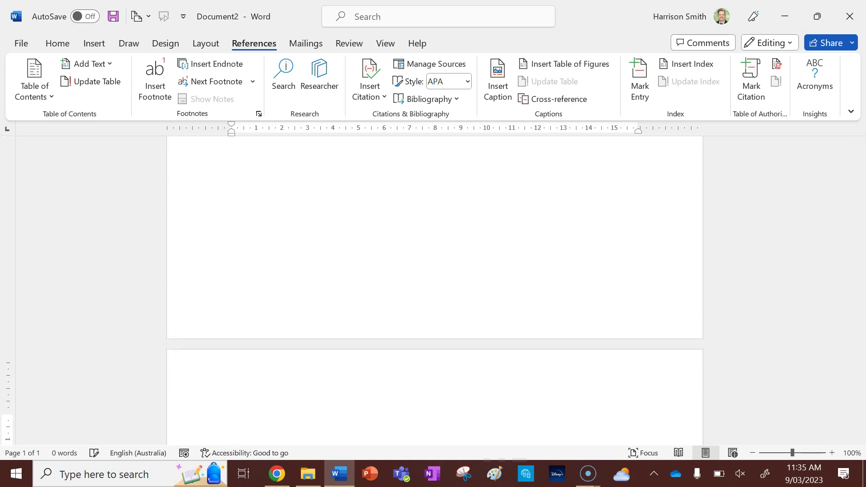
# - Insert an Automatic Table 1 contents block and dismiss the no-entries notice
pyautogui.click(256, 50)
pyautogui.click(43, 96)
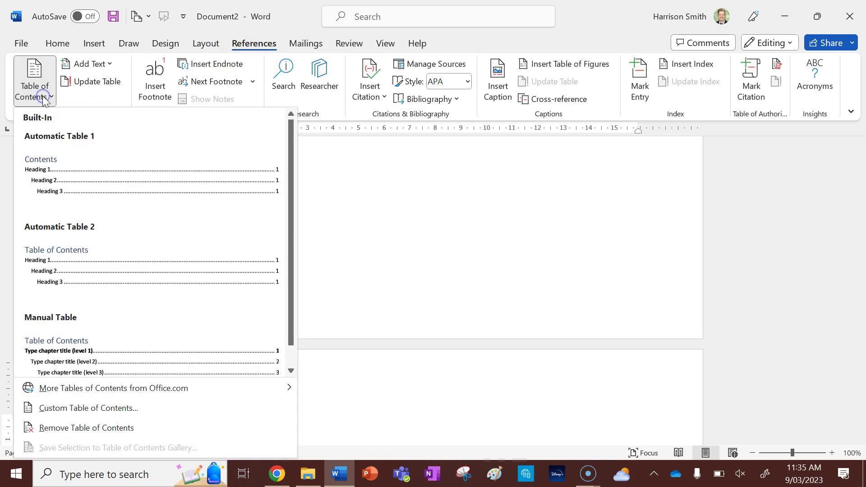
pyautogui.click(75, 169)
pyautogui.click(438, 275)
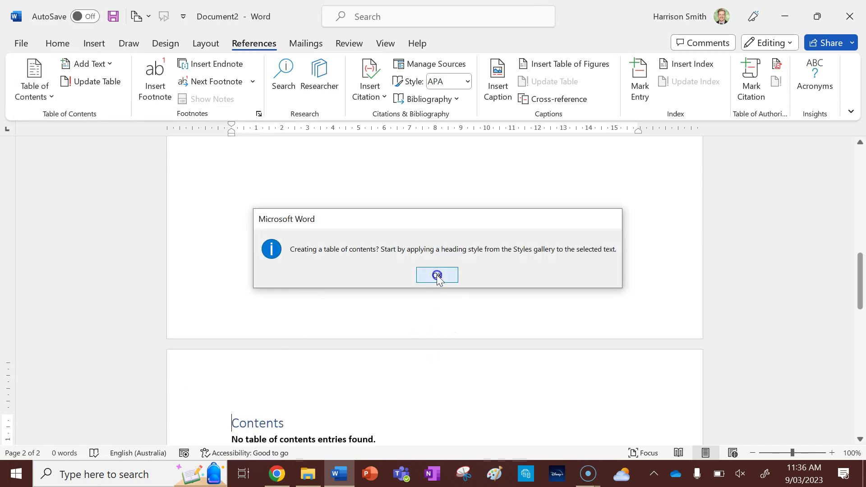
pyautogui.scroll(2, 408, 410)
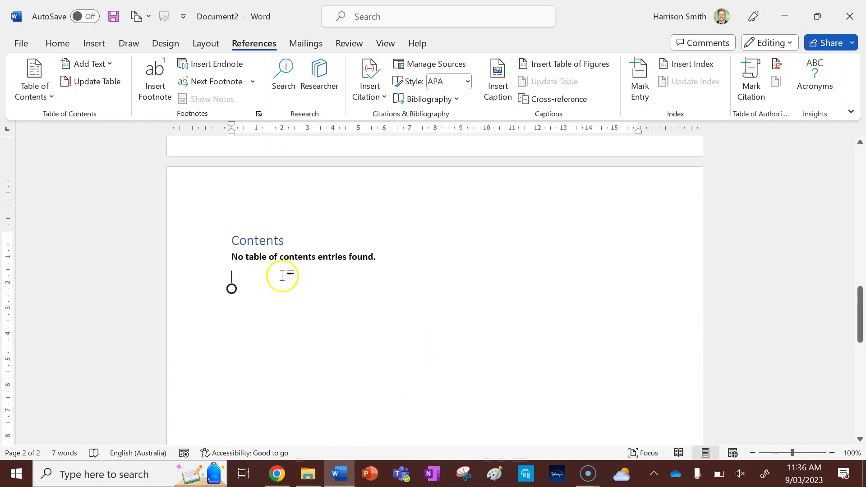
# - Add the Heading 1 line '1.0 Introduction' below the Contents block
pyautogui.click(59, 43)
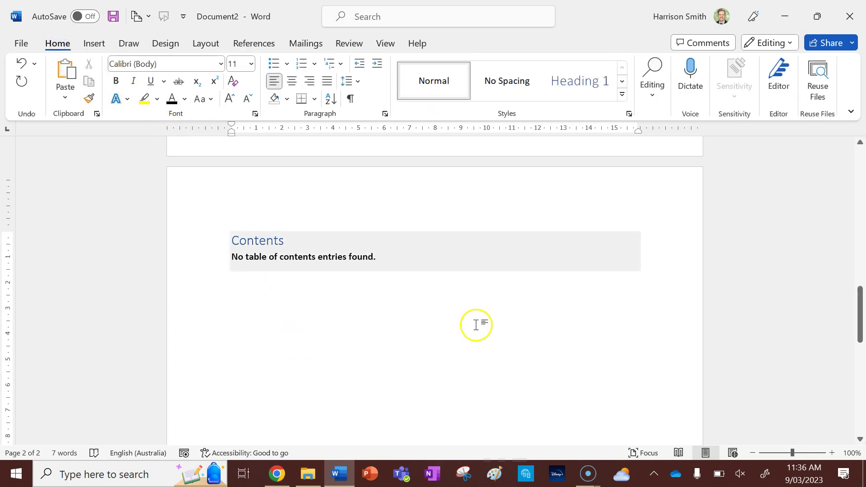
pyautogui.press('Return')
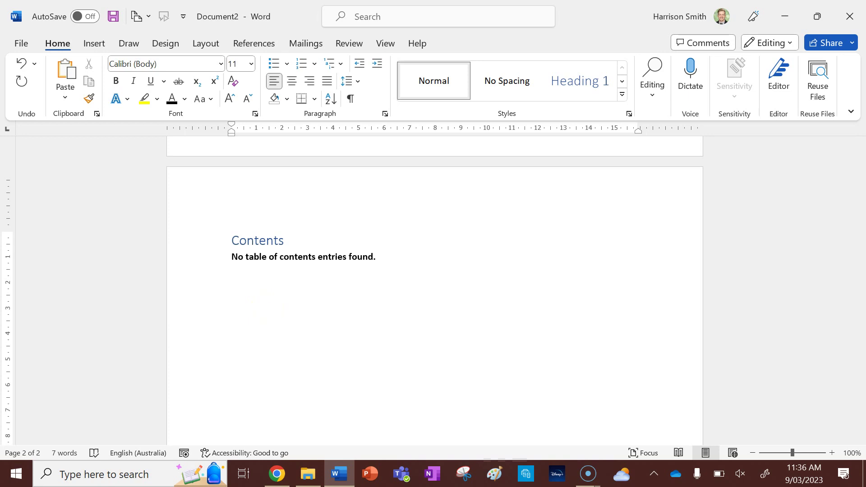
pyautogui.click(582, 83)
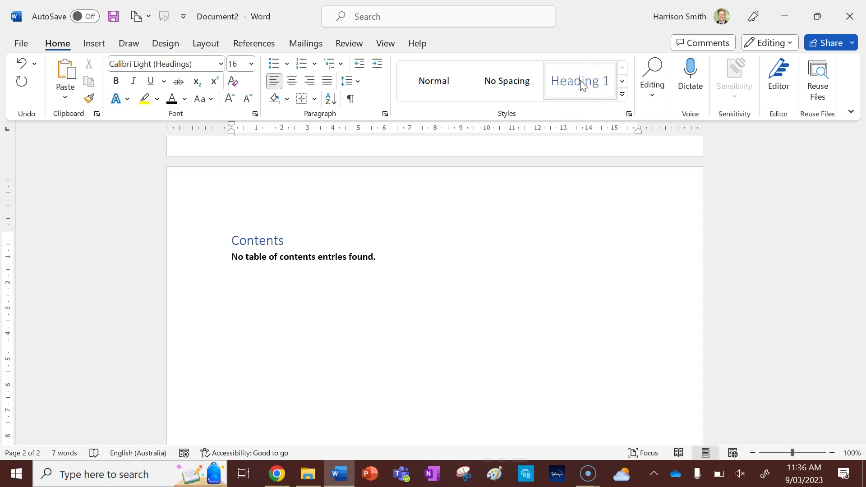
pyautogui.write('1.0 Introduc')
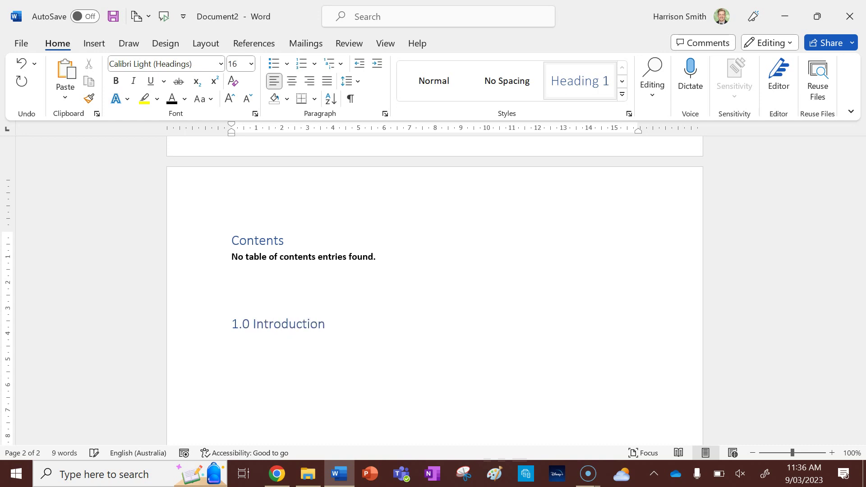
pyautogui.write('tion')
pyautogui.press('Return')
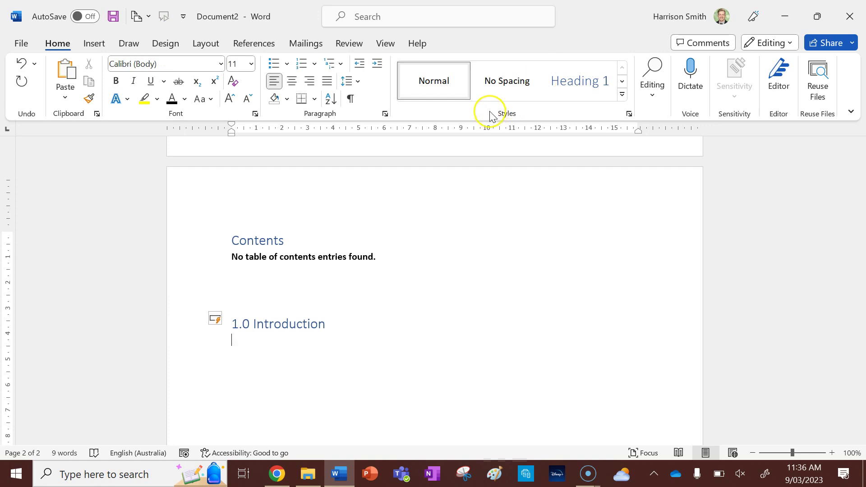
# - Add a second Heading 1 line, '2.0 Methodology'
pyautogui.click(443, 89)
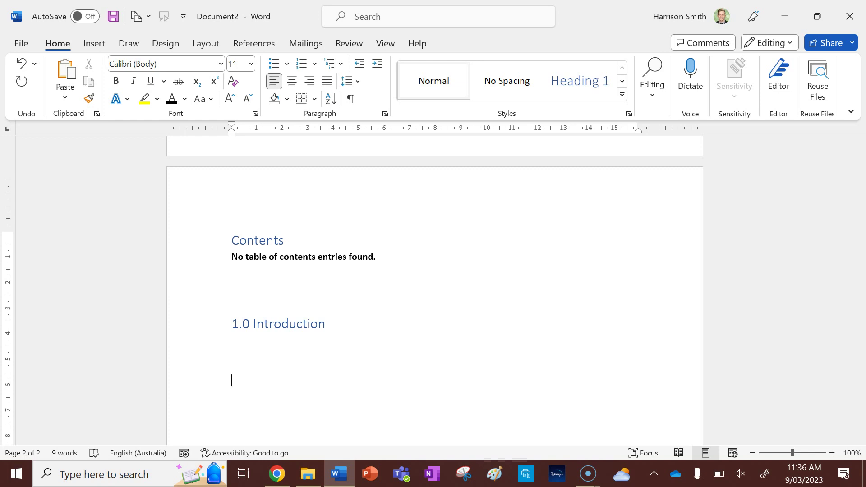
pyautogui.click(586, 85)
pyautogui.write('2')
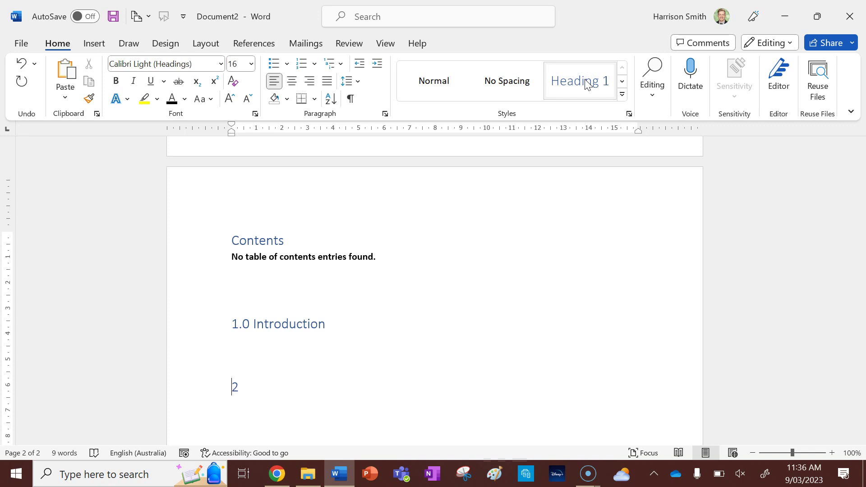
pyautogui.write('.0 Methodology')
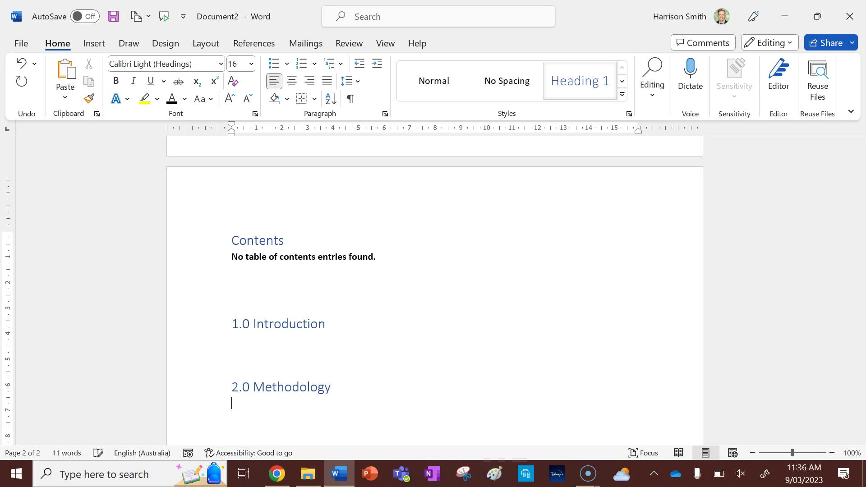
# - Add the Heading 2 subheading '2.1 Sources' under 2.0 Methodology
pyautogui.click(623, 83)
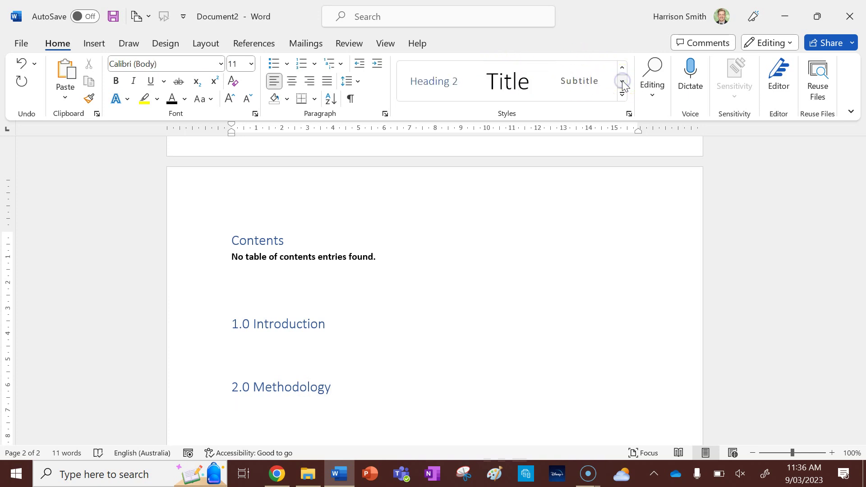
pyautogui.click(436, 87)
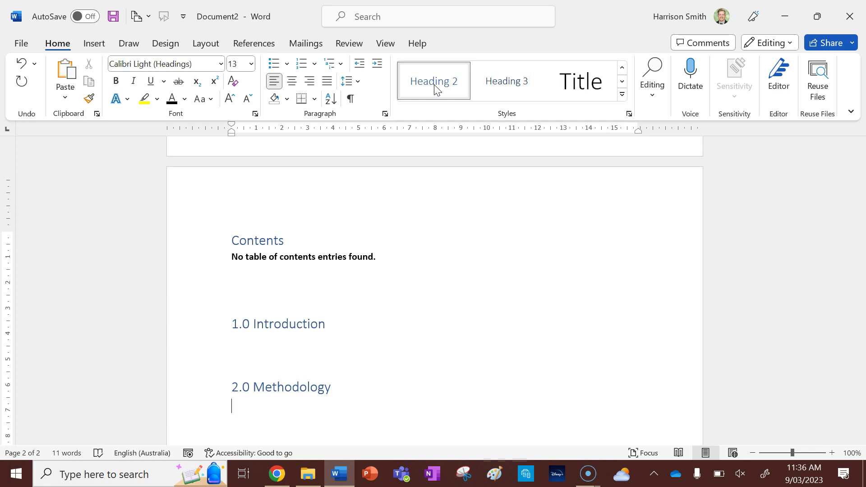
pyautogui.write('2.1 Sources')
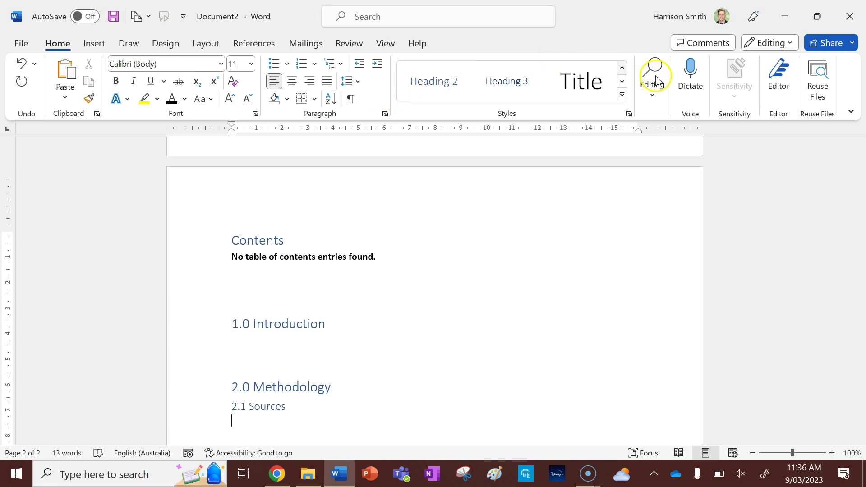
# - Add the Heading 2 subheading '2.2 Limitations' followed by an empty Normal-text line
pyautogui.click(626, 70)
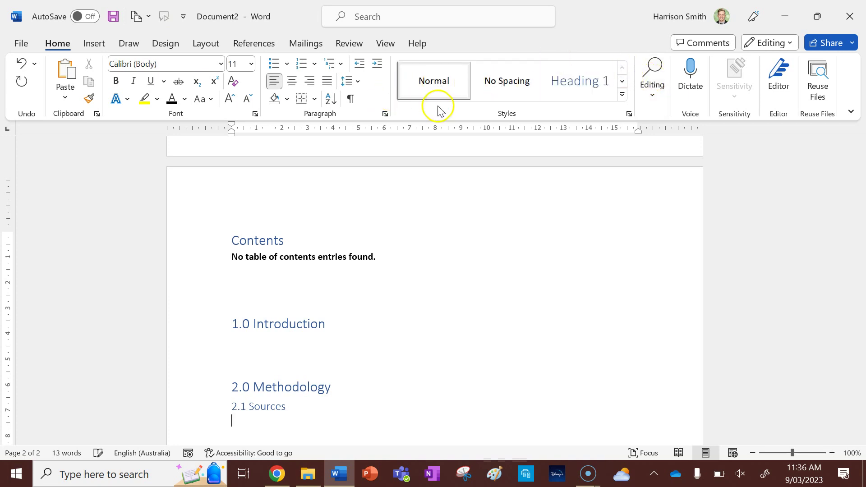
pyautogui.click(623, 82)
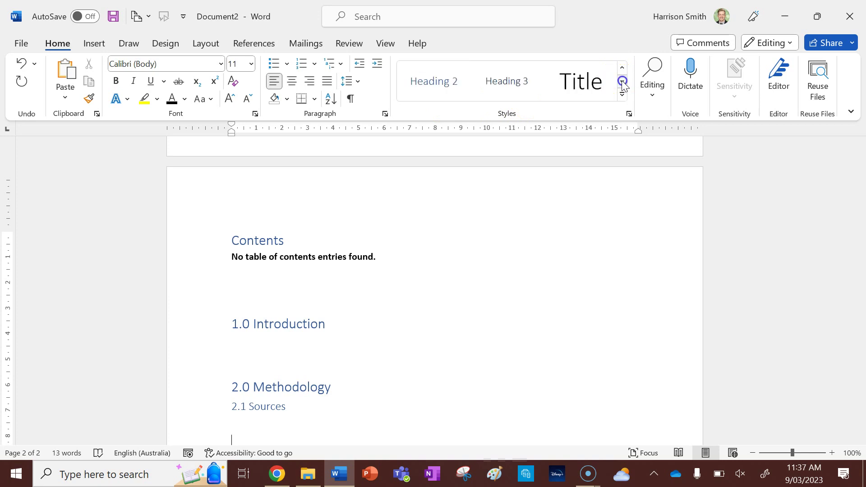
pyautogui.click(429, 85)
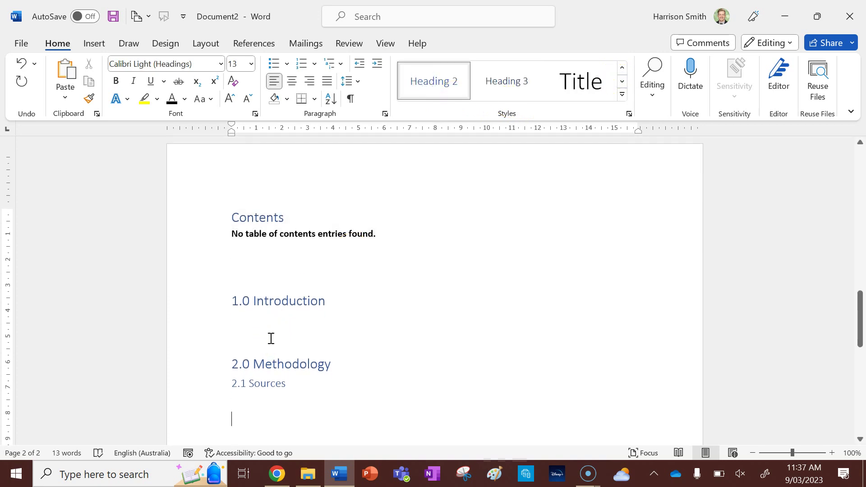
pyautogui.write('2.2')
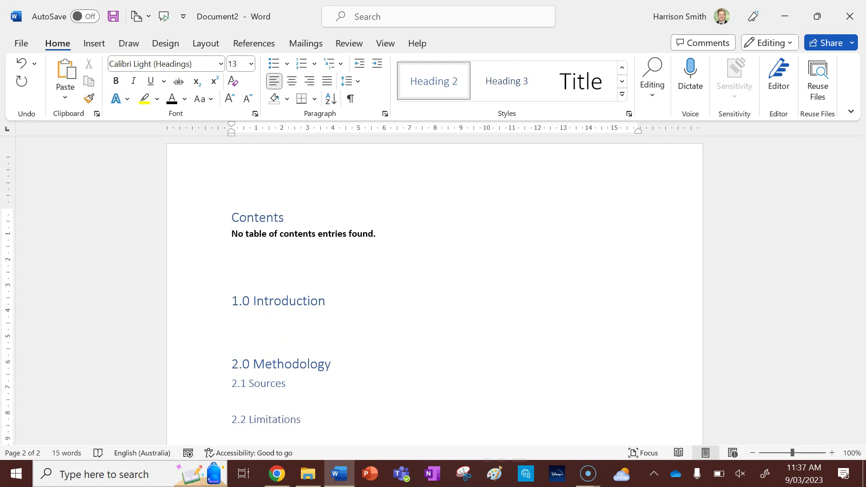
pyautogui.write(' Limitations')
pyautogui.press('Return')
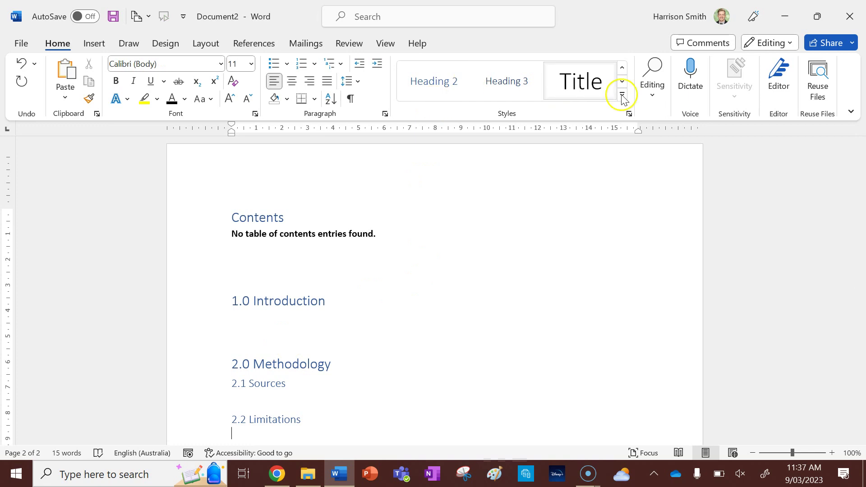
pyautogui.click(623, 68)
pyautogui.click(433, 86)
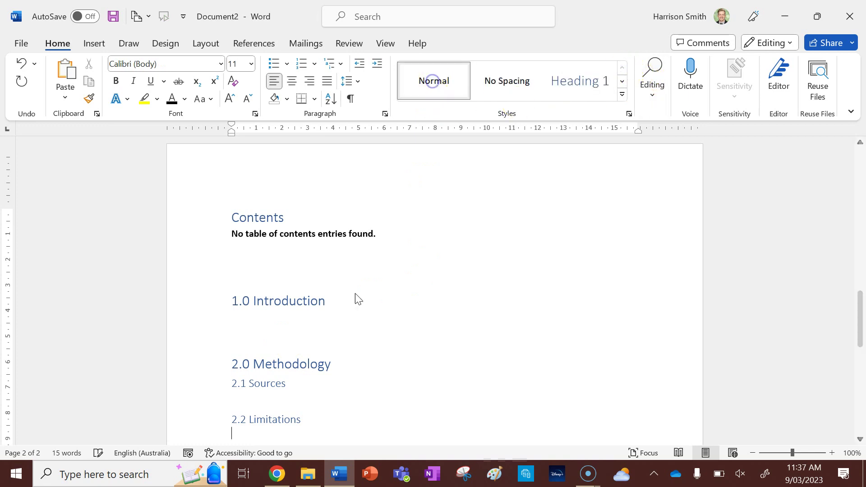
pyautogui.scroll(-1, 355, 294)
pyautogui.click(307, 375)
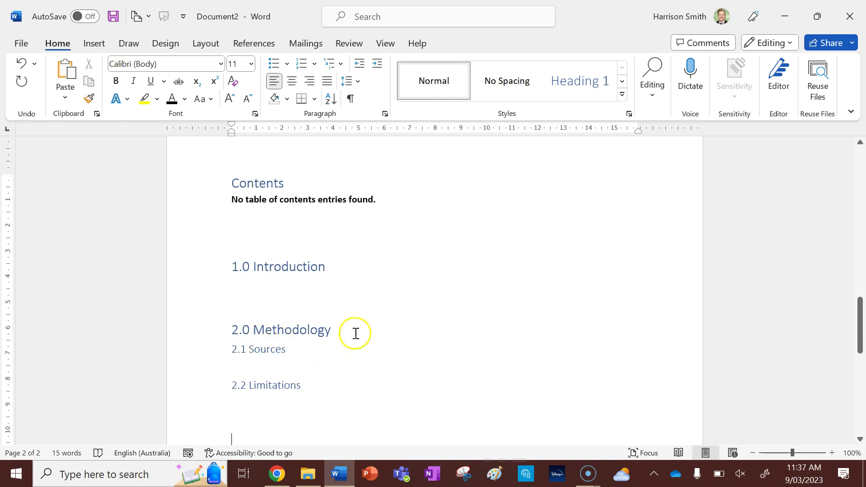
# - Add the Heading 1 line 'Body' with a Heading 2 line beneath, then number it '3.0 Body'
pyautogui.click(592, 80)
pyautogui.write('Body')
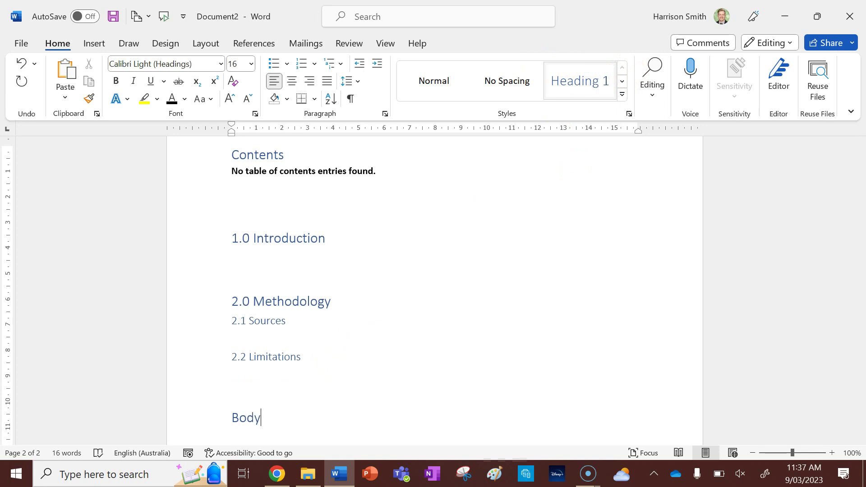
pyautogui.press('Return')
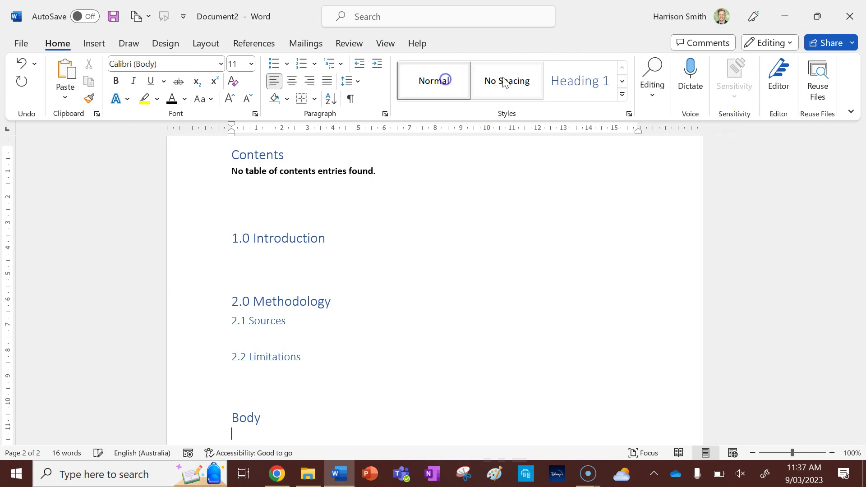
pyautogui.click(622, 81)
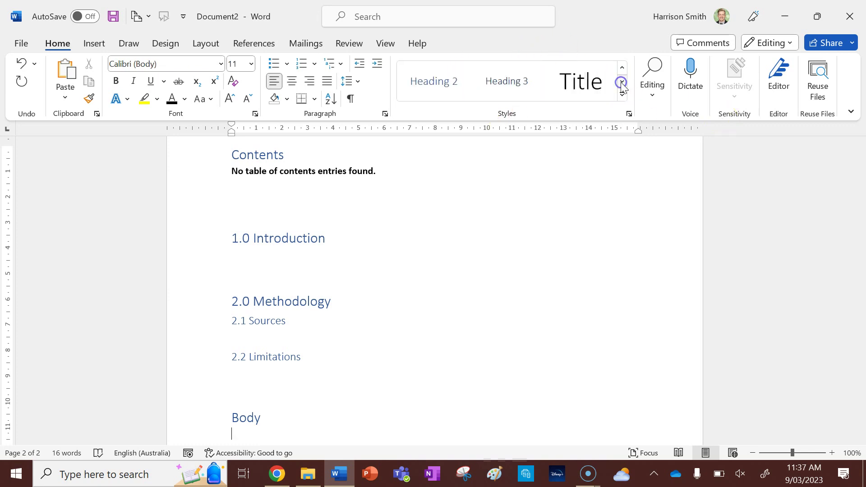
pyautogui.click(442, 86)
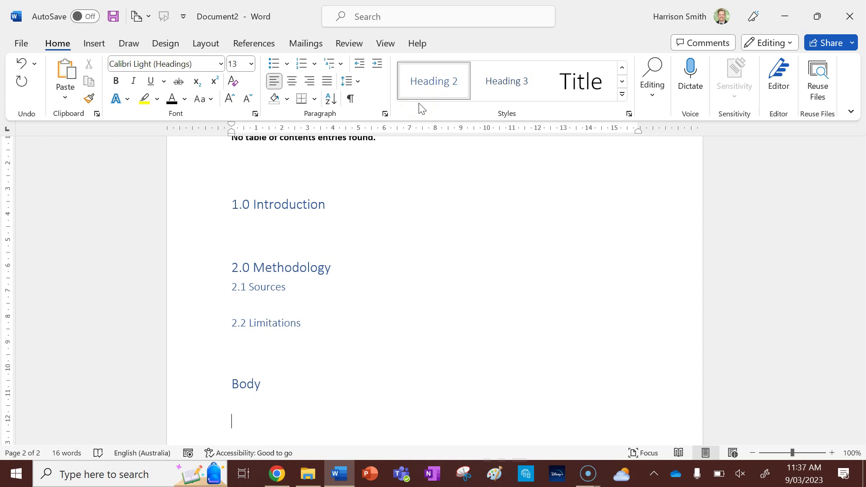
pyautogui.click(233, 386)
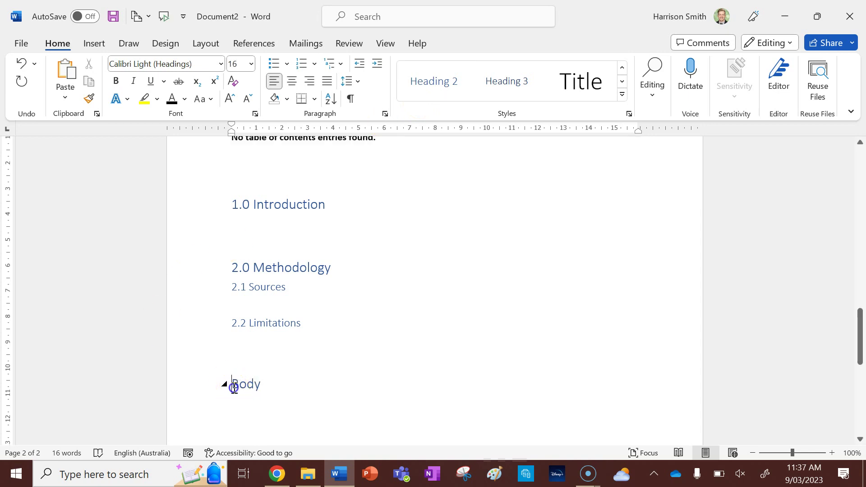
pyautogui.write('3.0')
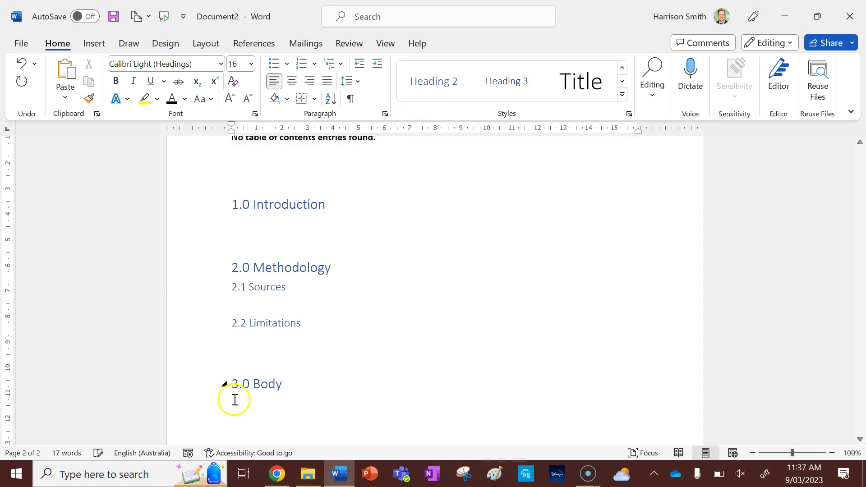
# - Type '3.1 Population' on the subheading line under 3.0 Body
pyautogui.click(235, 421)
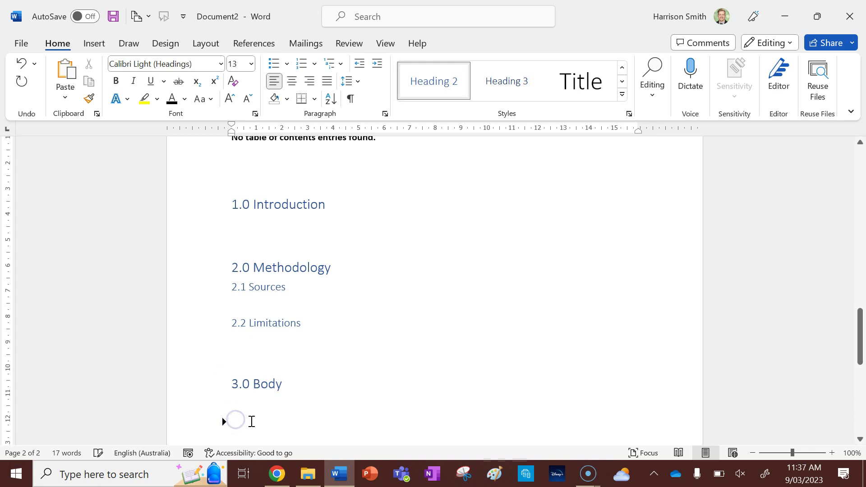
pyautogui.write('3.1')
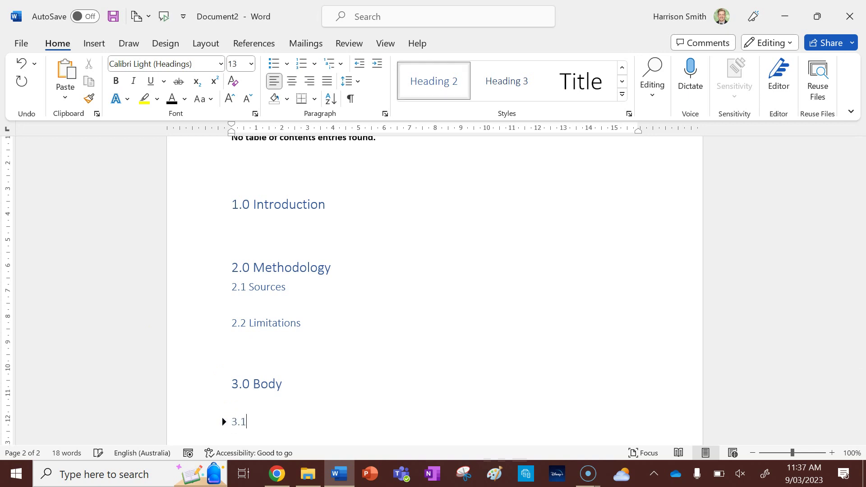
pyautogui.write(' Population')
pyautogui.click(277, 416)
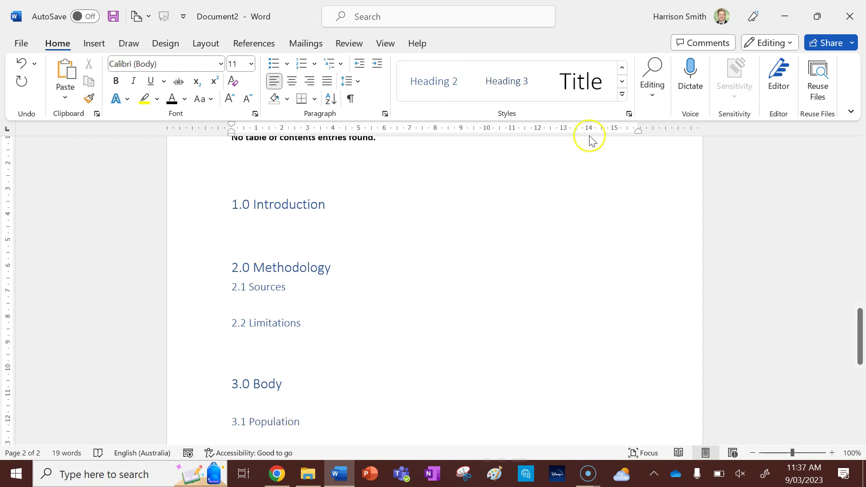
# - Add the Heading 2 subheading '3.2 Gross Domestic Product' and start a new line after it
pyautogui.click(624, 66)
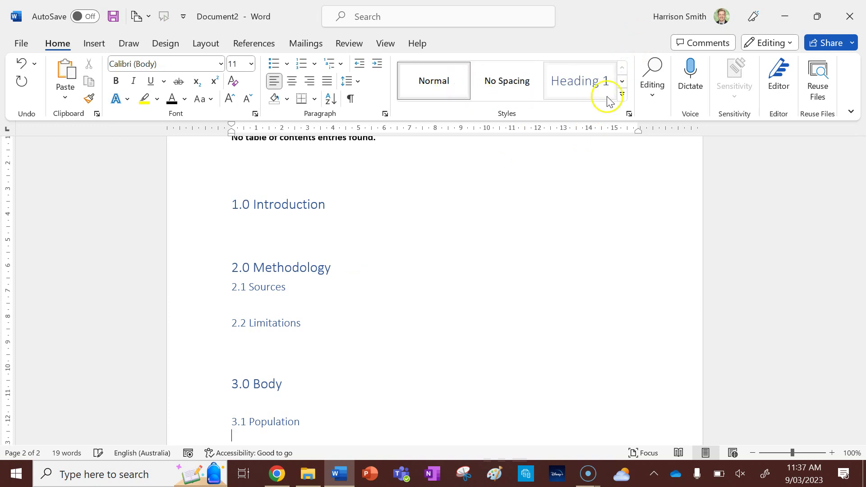
pyautogui.click(622, 84)
pyautogui.scroll(-3, 484, 221)
pyautogui.press('Return')
pyautogui.press('Return')
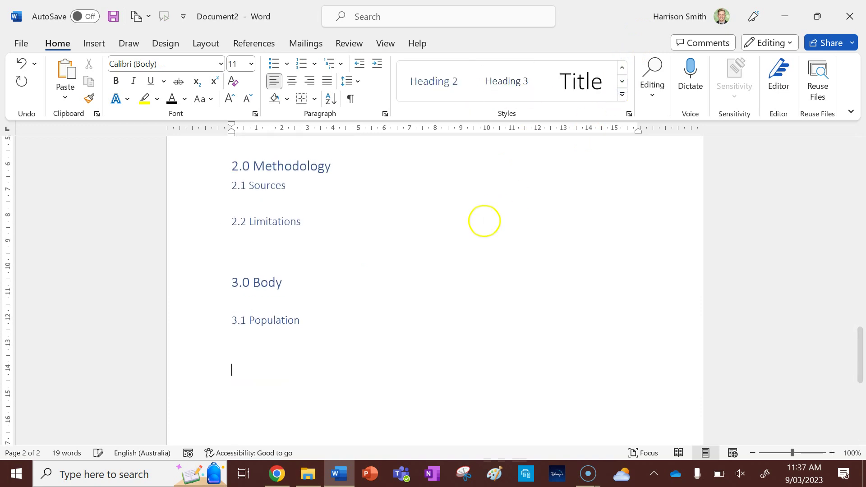
pyautogui.click(443, 81)
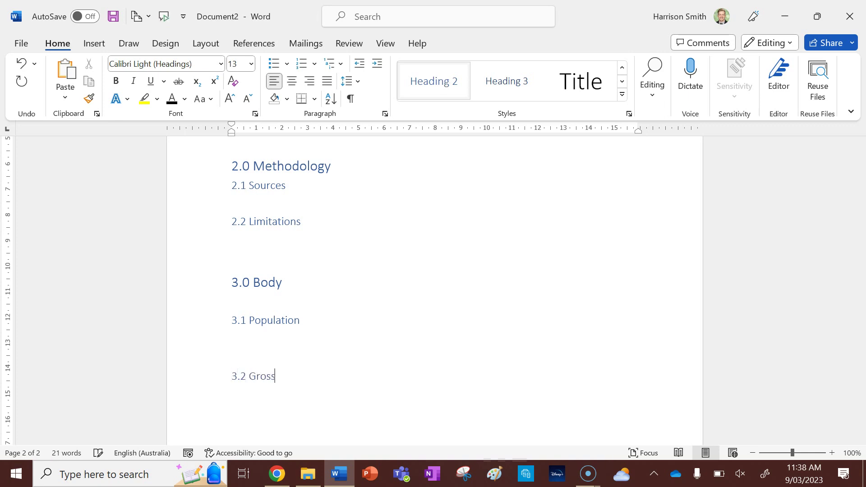
pyautogui.write('Domestic Product')
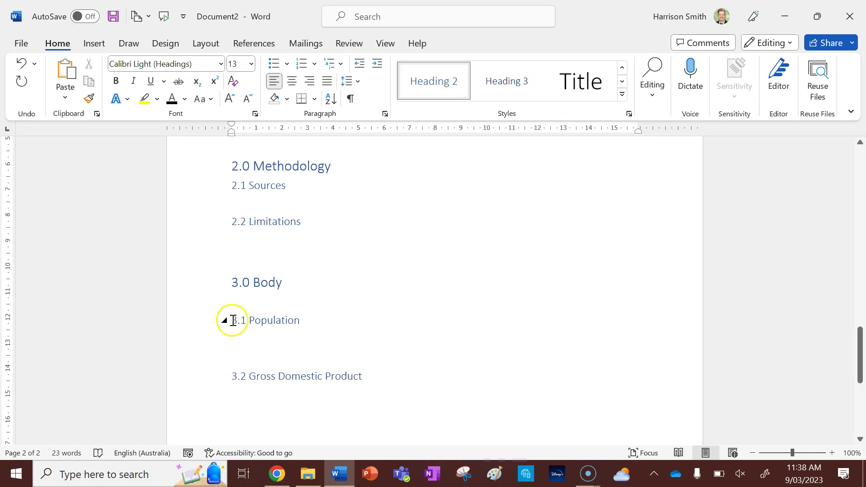
pyautogui.click(242, 357)
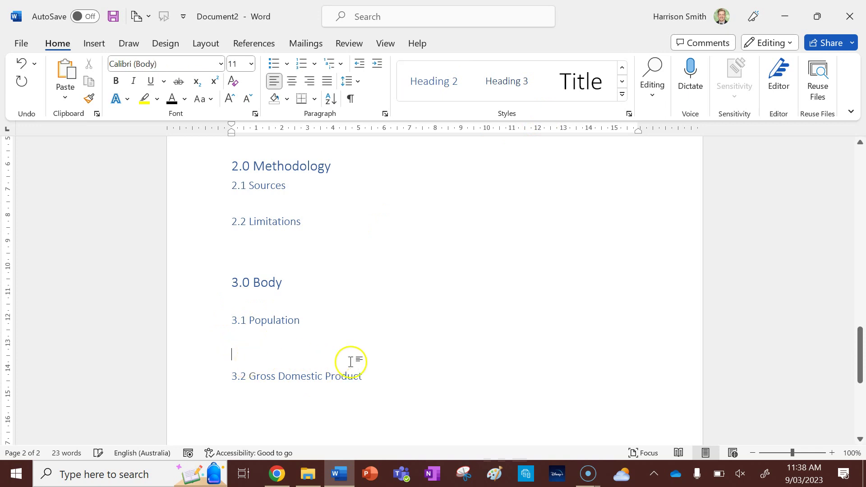
pyautogui.click(363, 376)
pyautogui.scroll(-1, 404, 389)
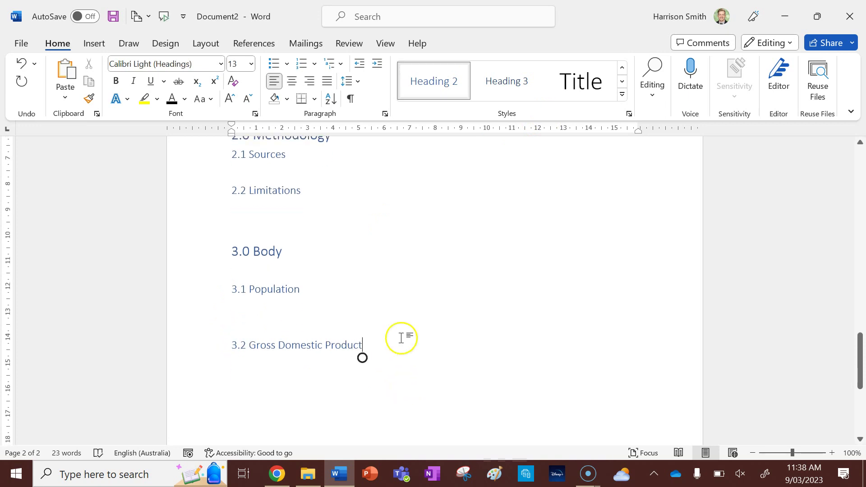
pyautogui.press('Return')
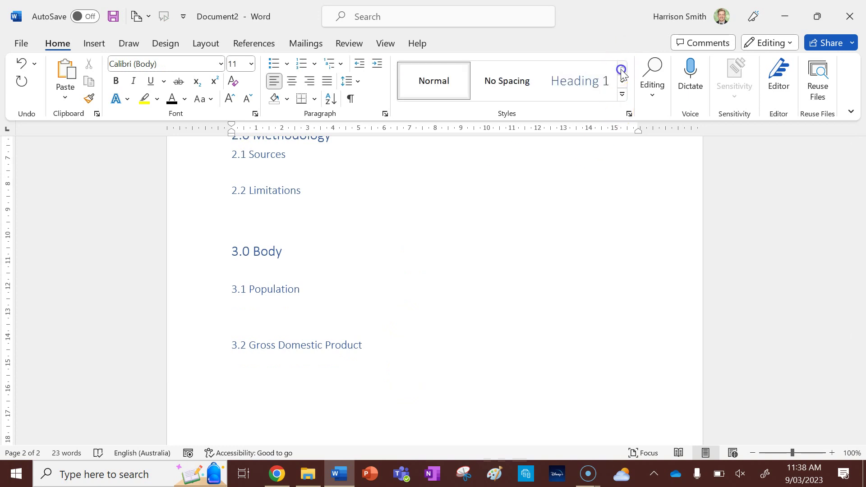
# - Add the Heading 1 line '4.0 Conclusion', correcting the misspelled 'Concluslion' from spelling suggestions
pyautogui.click(414, 89)
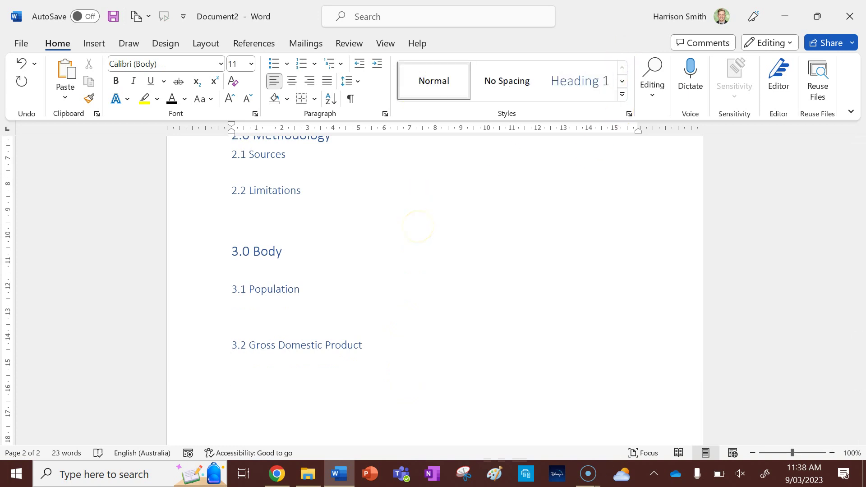
pyautogui.click(582, 85)
pyautogui.write('4.0')
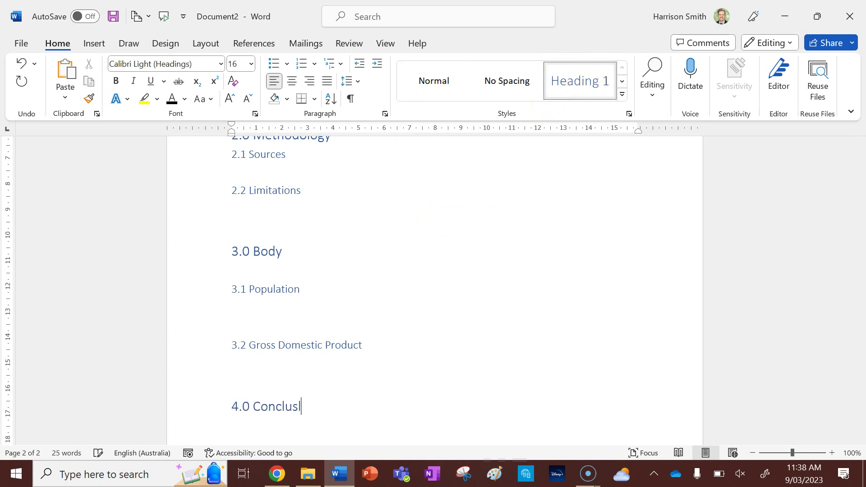
pyautogui.write(' Concluslion')
pyautogui.press('Return')
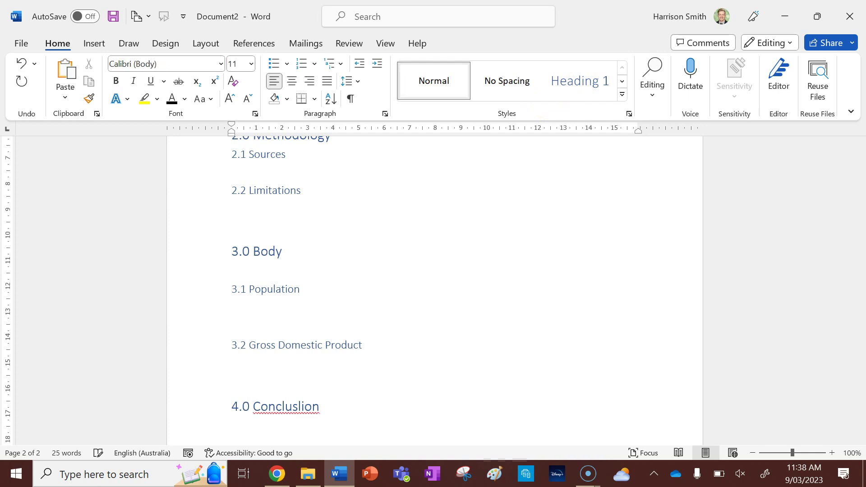
pyautogui.rightClick(289, 410)
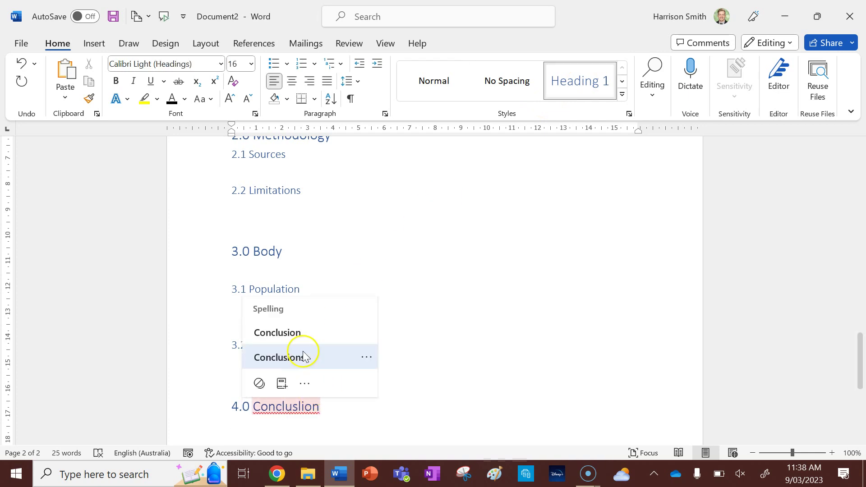
pyautogui.click(291, 334)
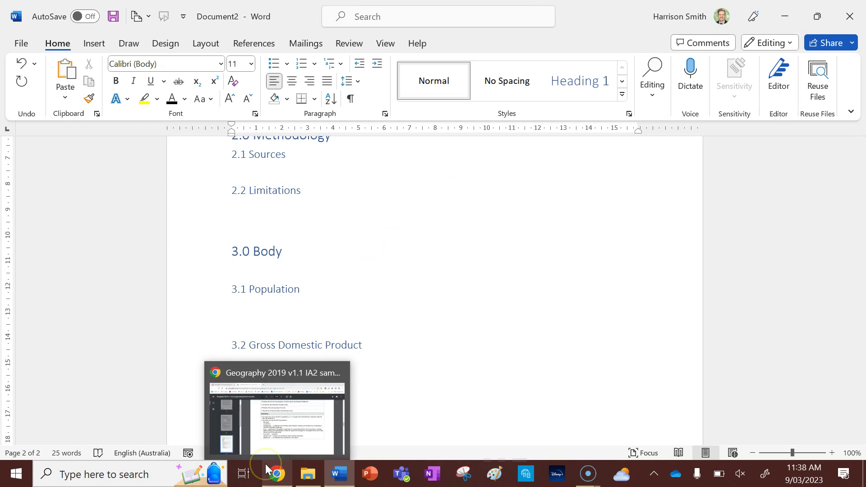
pyautogui.scroll(-2, 391, 387)
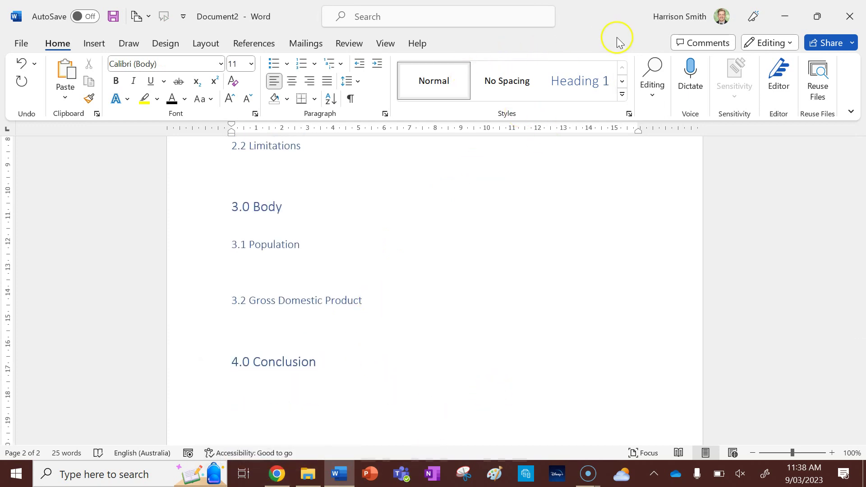
# - Set the new line after 4.1 Conclusion to Heading 2 as '4.2 Proposal' and start another line
pyautogui.click(623, 81)
pyautogui.click(444, 84)
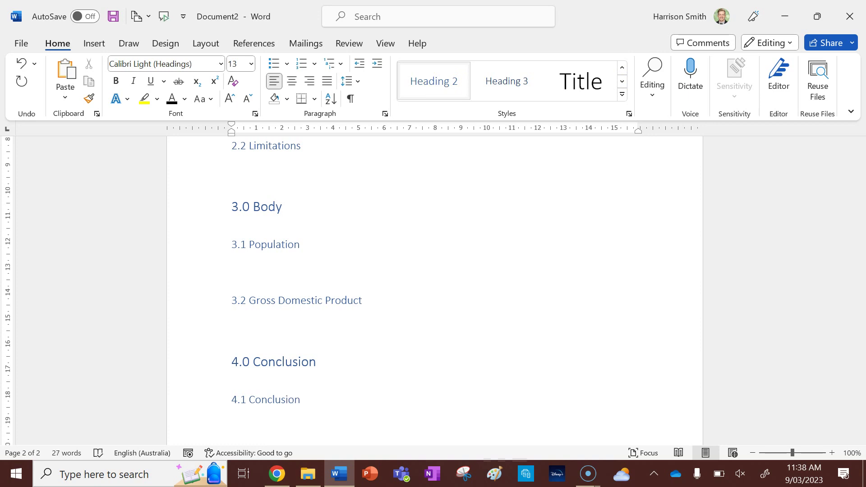
pyautogui.click(622, 69)
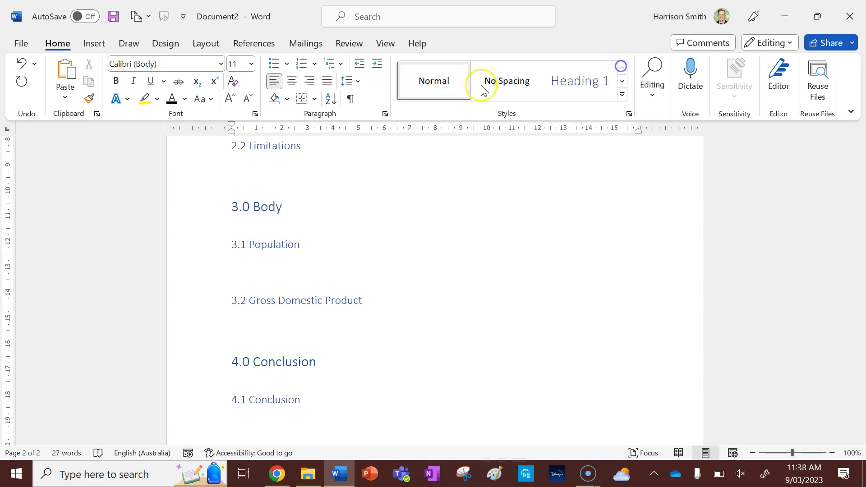
pyautogui.click(624, 82)
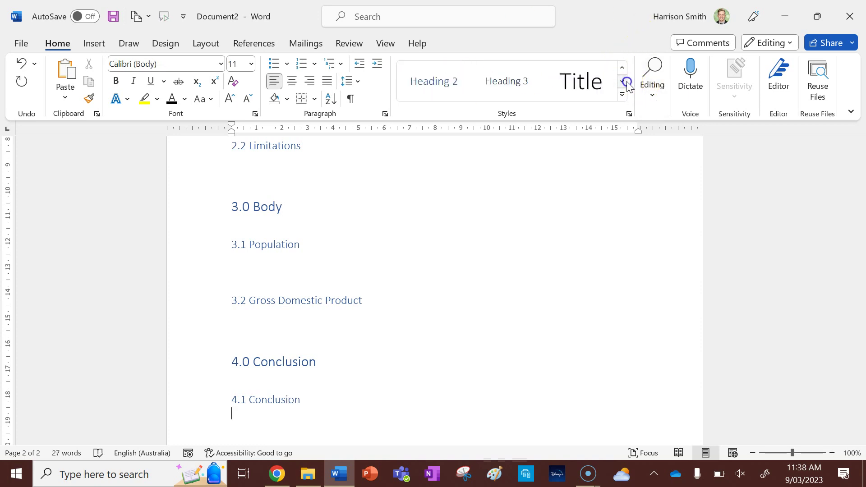
pyautogui.click(432, 94)
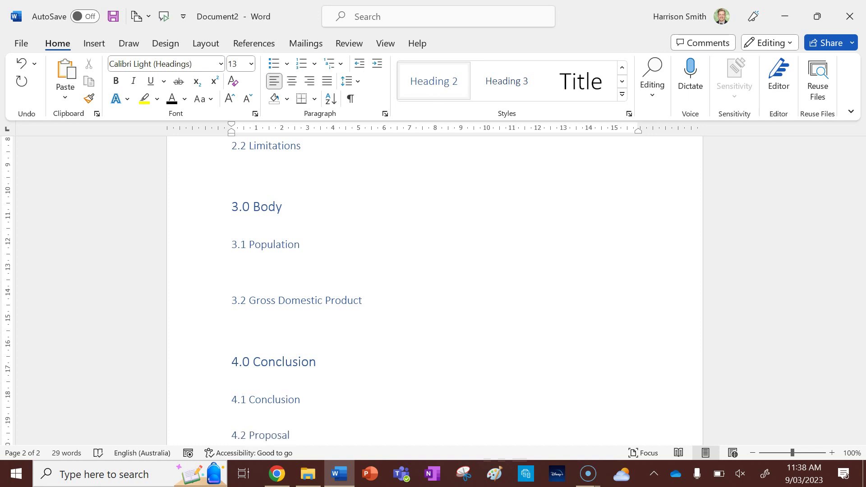
pyautogui.press('Return')
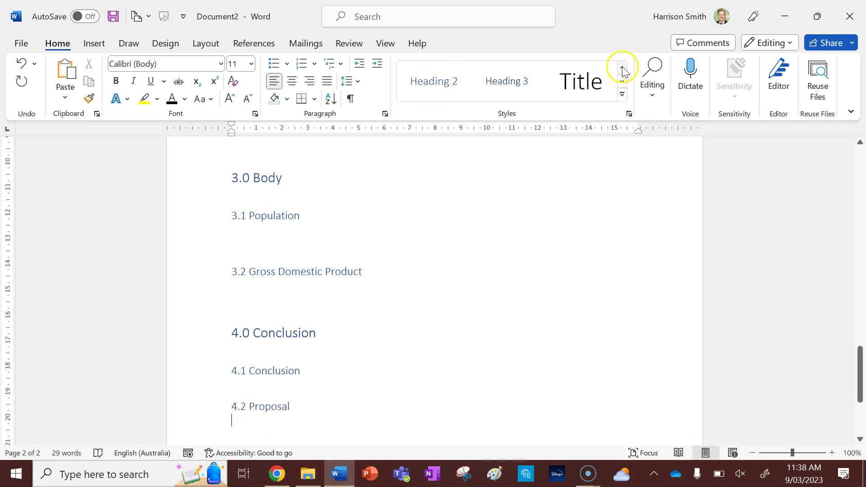
pyautogui.click(623, 69)
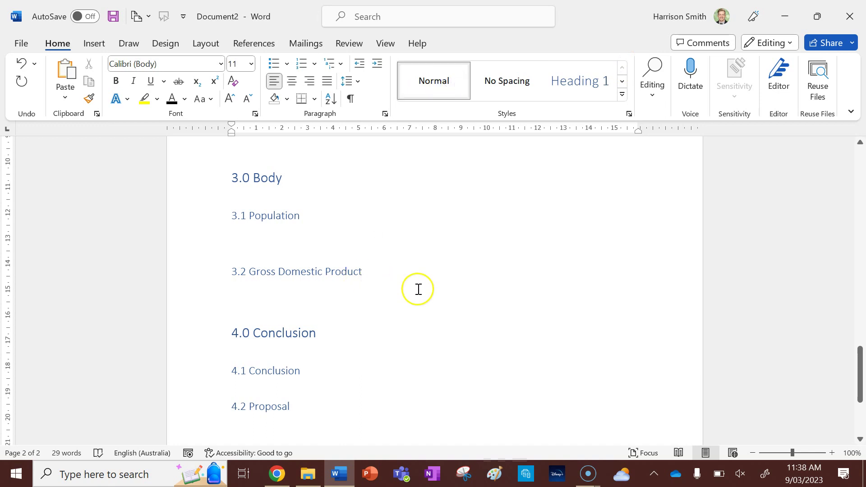
# - Add Heading 1 lines '5.0 References' and '6.0 Appendices', with Appendices falling on page 3
pyautogui.scroll(-1, 418, 289)
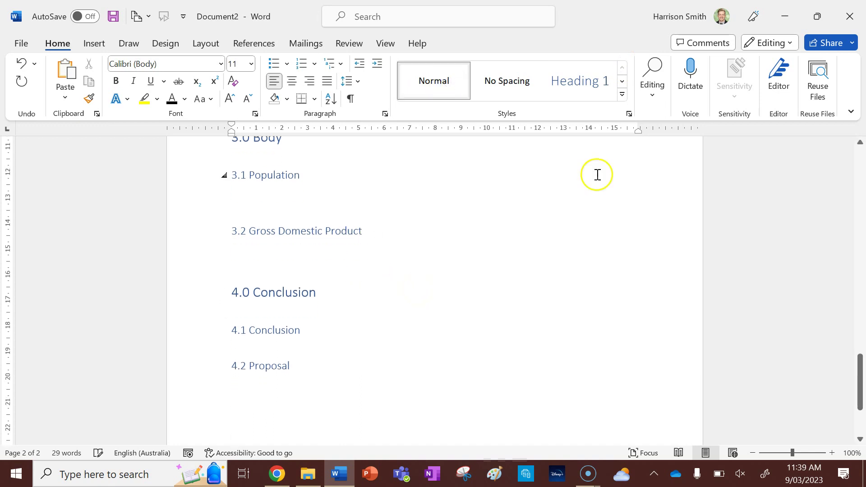
pyautogui.click(578, 87)
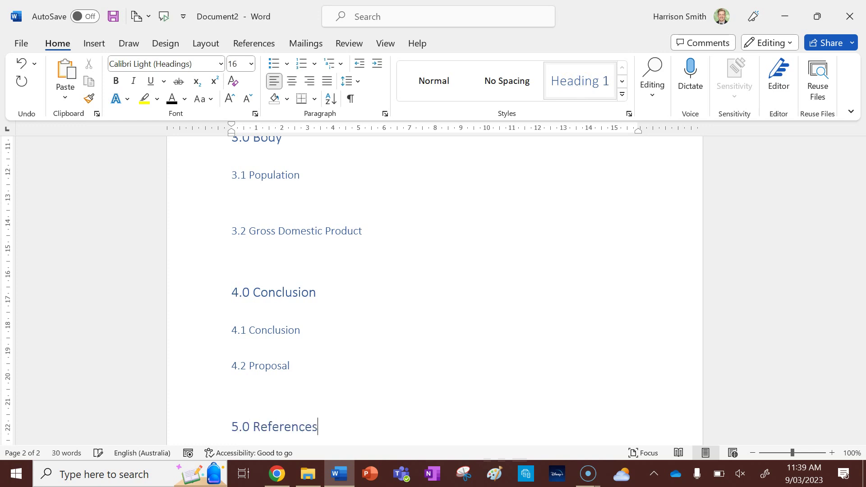
pyautogui.press('Return')
pyautogui.click(437, 82)
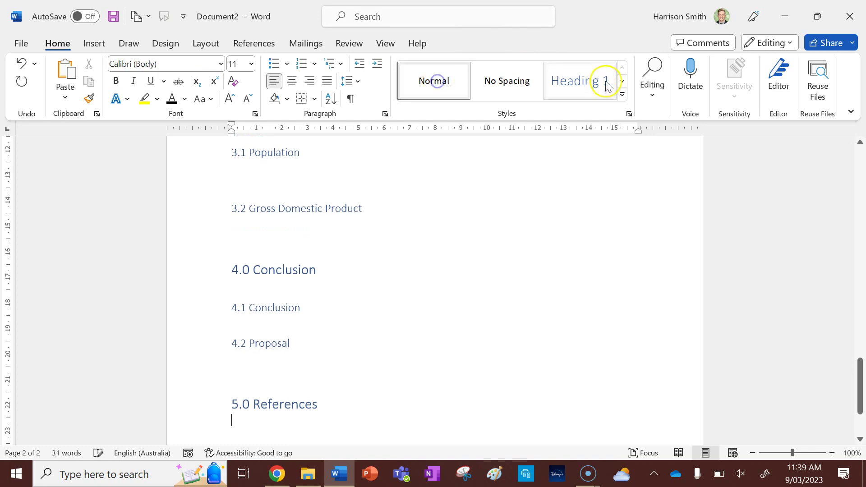
pyautogui.click(621, 83)
pyautogui.press('Return')
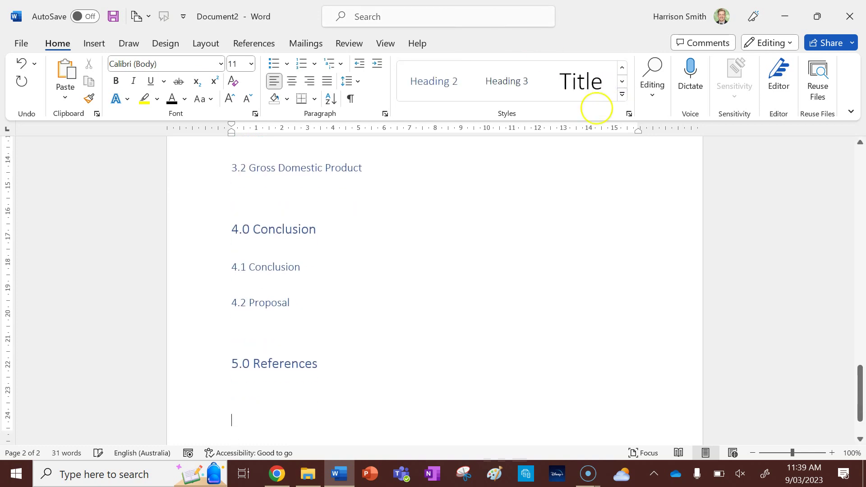
pyautogui.click(622, 67)
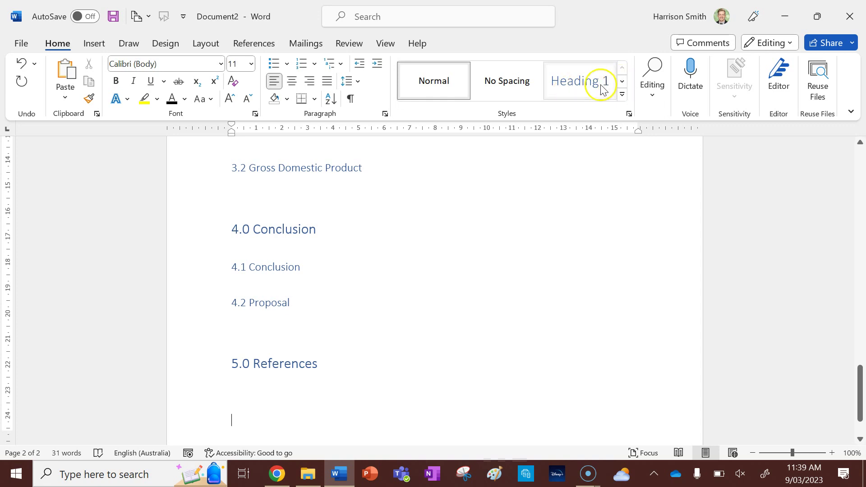
pyautogui.click(586, 85)
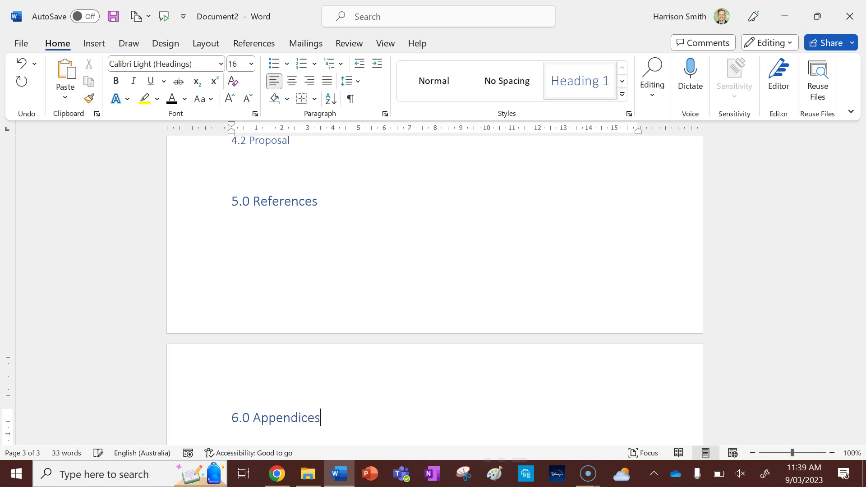
# - Update the Contents table so it lists 1.0 Introduction through 6.0 Appendices with page numbers
pyautogui.scroll(1, 454, 279)
pyautogui.scroll(-3, 455, 280)
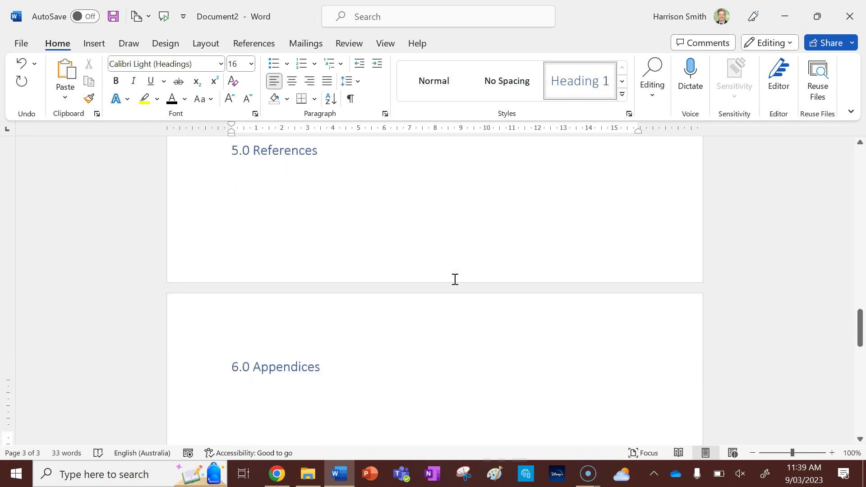
pyautogui.scroll(2, 455, 279)
pyautogui.scroll(1, 389, 274)
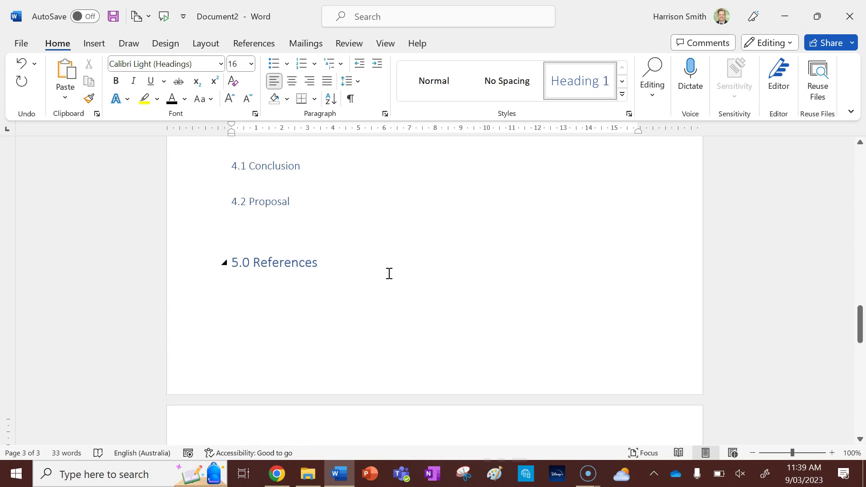
pyautogui.scroll(3, 389, 273)
pyautogui.click(356, 263)
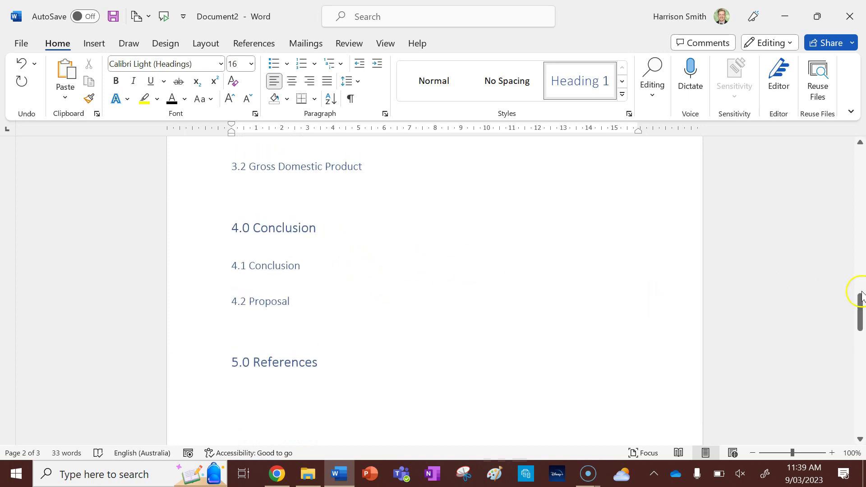
pyautogui.moveTo(862, 311); pyautogui.dragTo(862, 250)
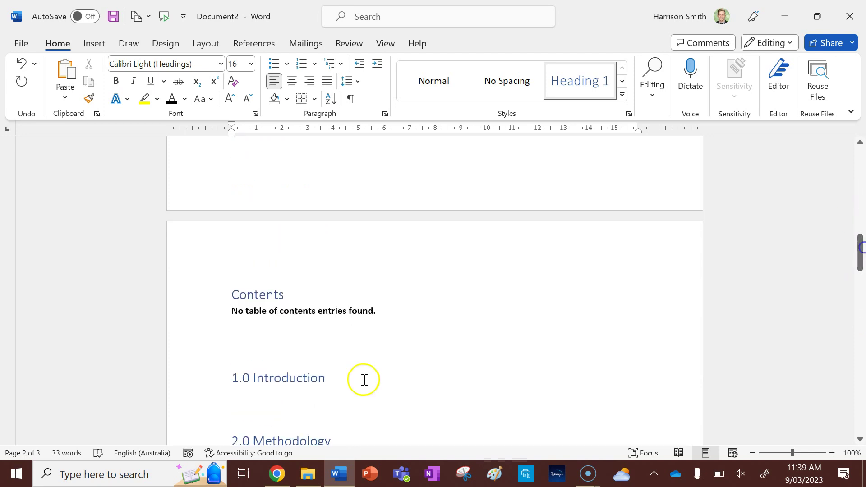
pyautogui.click(271, 289)
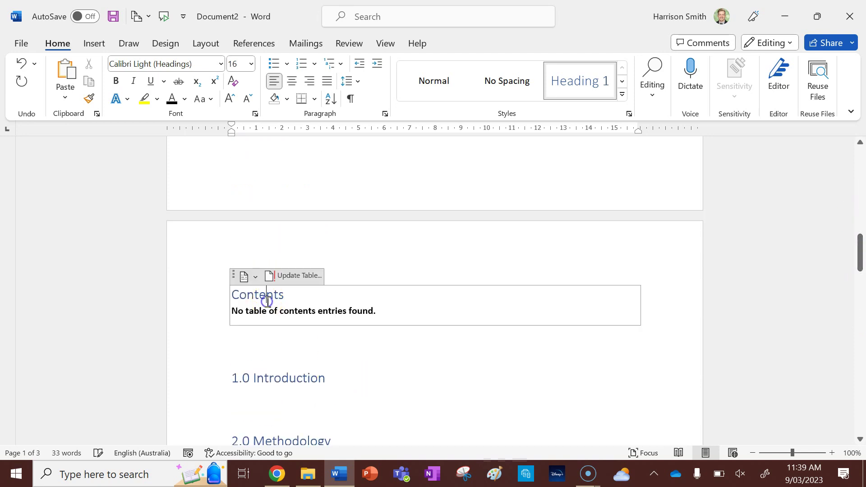
pyautogui.click(290, 278)
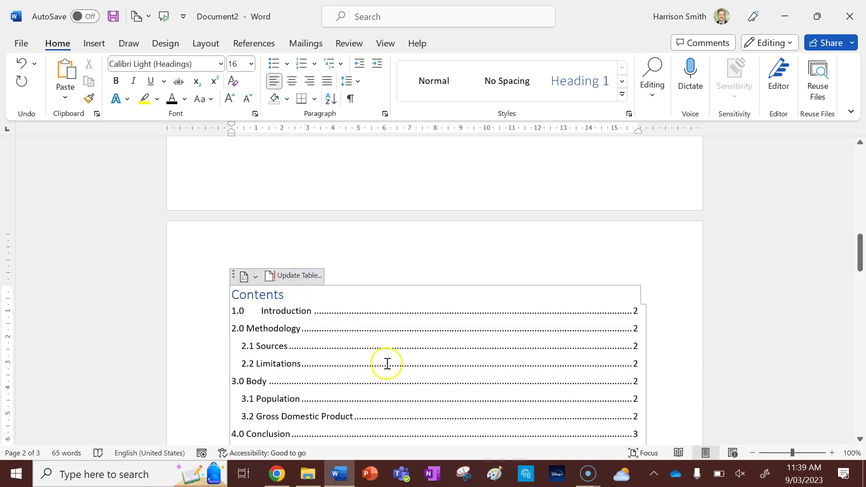
pyautogui.scroll(-3, 351, 325)
pyautogui.scroll(-2, 351, 326)
pyautogui.scroll(2, 329, 303)
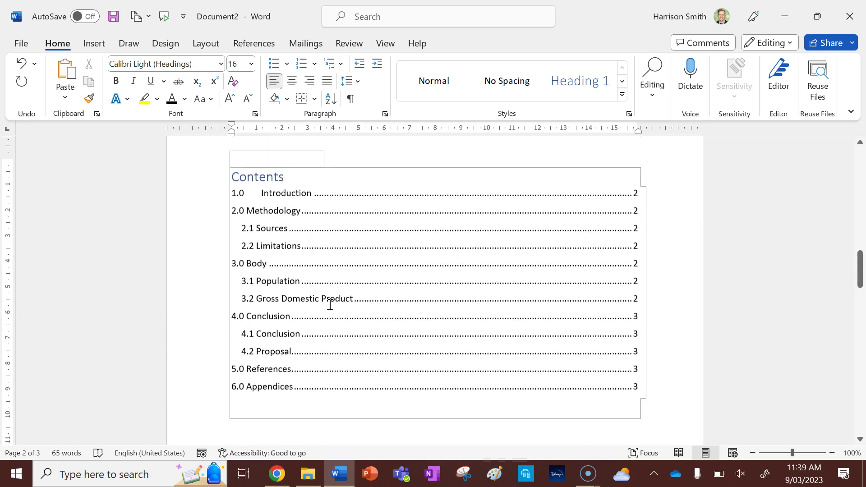
# - Add blank lines above 1.0 Introduction to push it down the page
pyautogui.moveTo(645, 406); pyautogui.dragTo(671, 375)
pyautogui.scroll(-2, 671, 373)
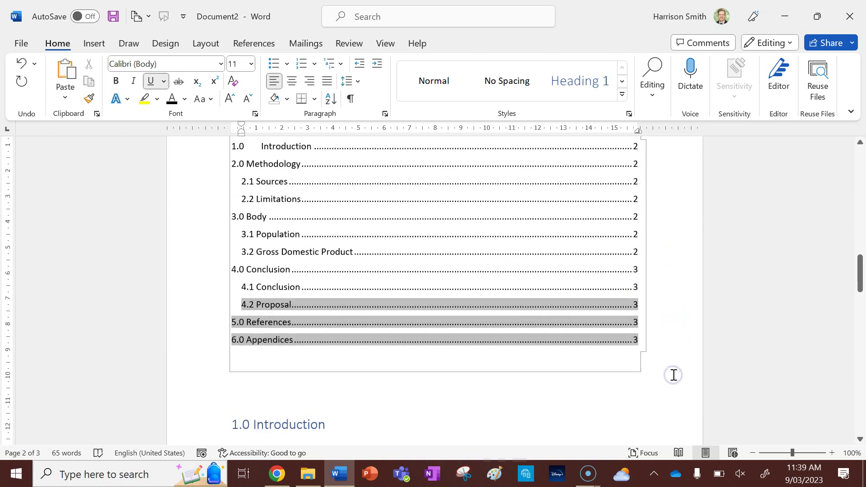
pyautogui.scroll(-6, 486, 334)
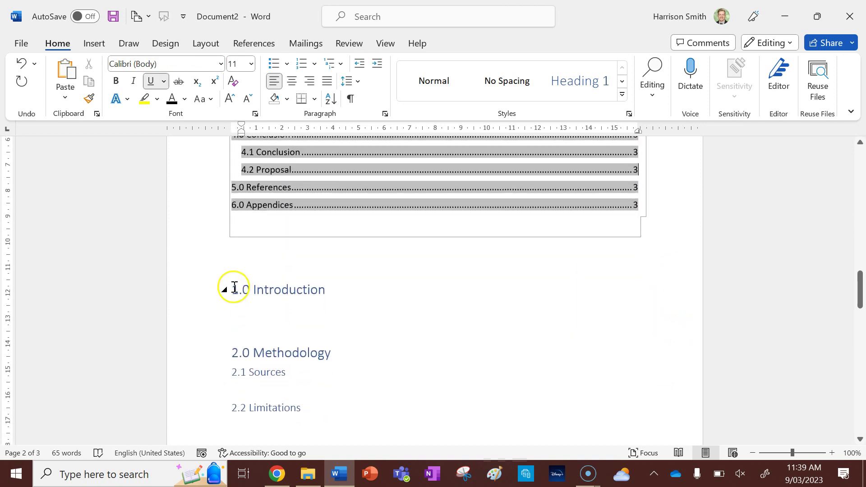
pyautogui.click(232, 289)
pyautogui.click(240, 273)
pyautogui.press('Return')
pyautogui.press('Return')
pyautogui.press('Return')
pyautogui.press('Return')
pyautogui.press('Return')
pyautogui.press('Return')
pyautogui.press('Return')
pyautogui.press('Return')
pyautogui.press('Return')
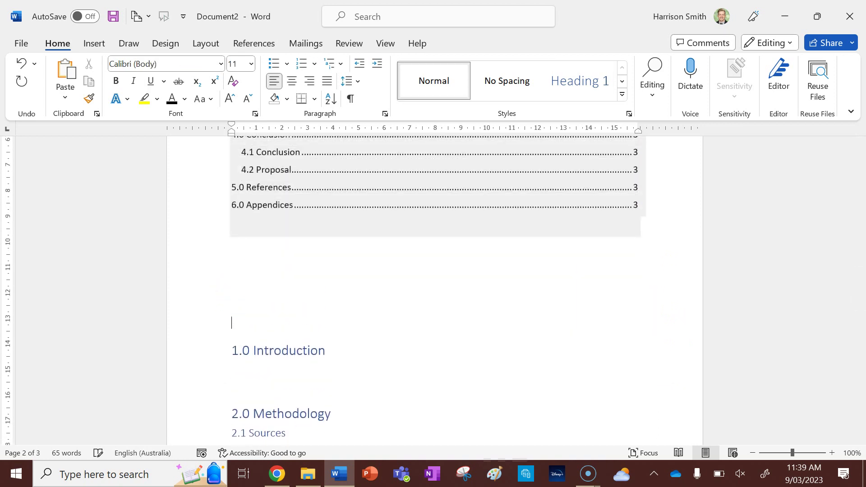
pyautogui.press('Return')
pyautogui.press('Return')
pyautogui.press('Return')
pyautogui.press('Return')
pyautogui.press('Return')
pyautogui.press('Return')
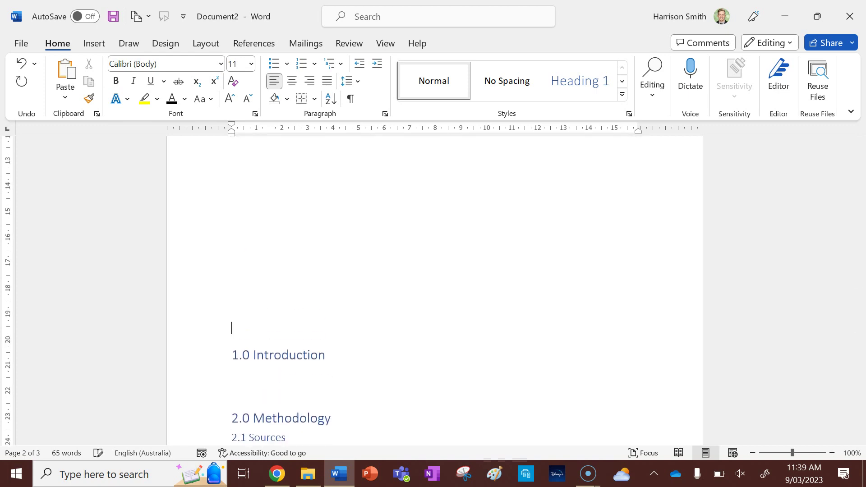
# - Push 2.0 Methodology and 3.0 Body onto new pages with blank lines
pyautogui.scroll(-3, 231, 265)
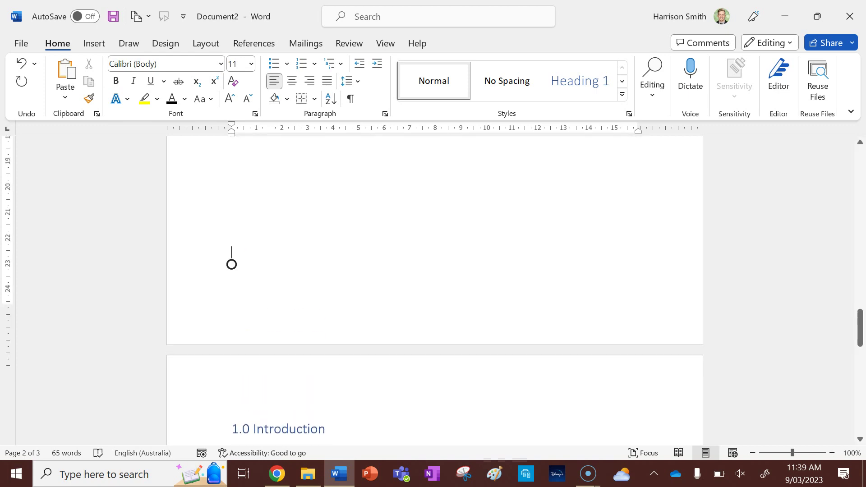
pyautogui.scroll(-3, 206, 349)
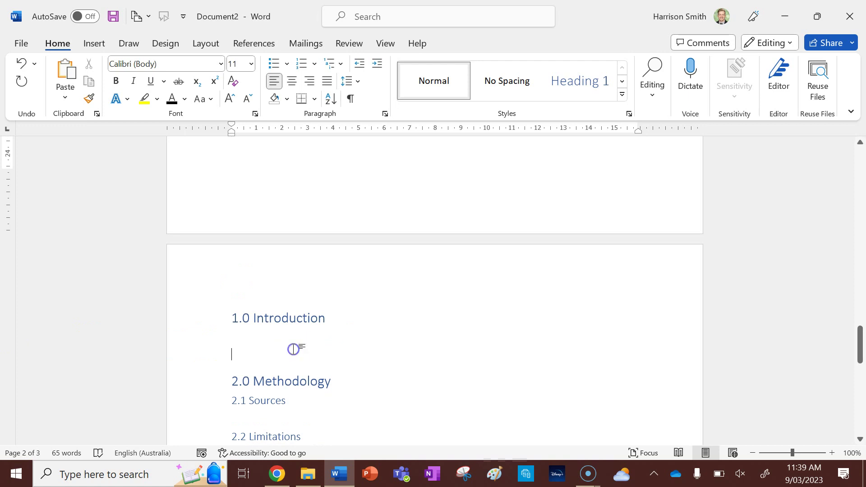
pyautogui.press('Return')
pyautogui.press('Return')
pyautogui.press('Return')
pyautogui.press('Return')
pyautogui.press('Return')
pyautogui.press('Return')
pyautogui.press('Return')
pyautogui.press('Return')
pyautogui.press('Return')
pyautogui.press('Return')
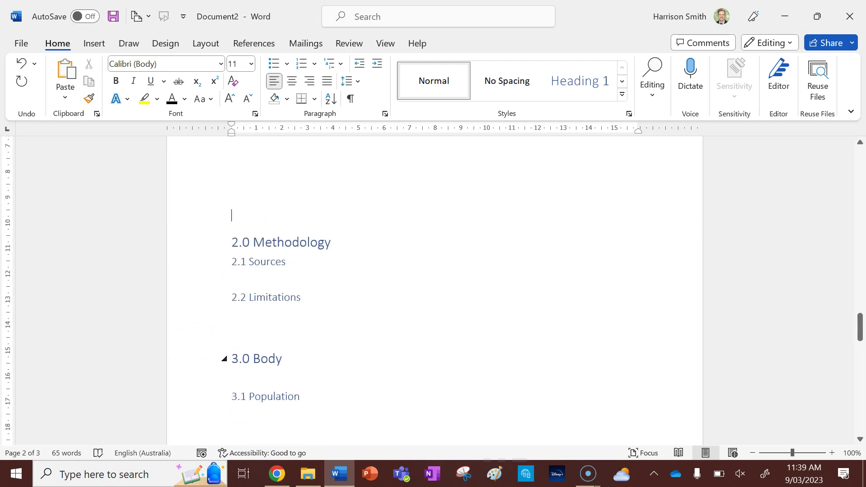
pyautogui.press('Return')
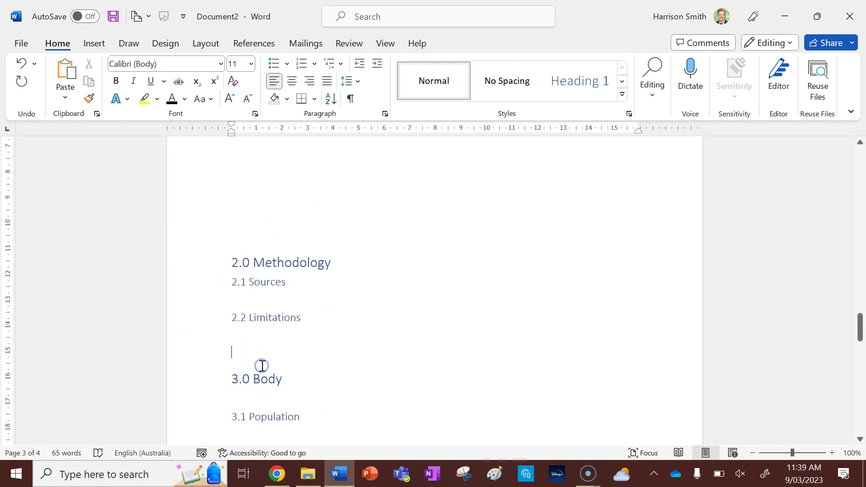
pyautogui.scroll(-5, 262, 365)
pyautogui.press('Return')
pyautogui.press('Return')
pyautogui.press('Return')
pyautogui.press('Return')
pyautogui.press('Return')
pyautogui.press('Return')
pyautogui.press('Return')
pyautogui.press('Return')
pyautogui.press('Return')
pyautogui.press('Return')
pyautogui.press('Return')
pyautogui.press('Return')
pyautogui.press('Return')
pyautogui.press('Return')
pyautogui.press('Return')
pyautogui.press('Return')
pyautogui.press('Return')
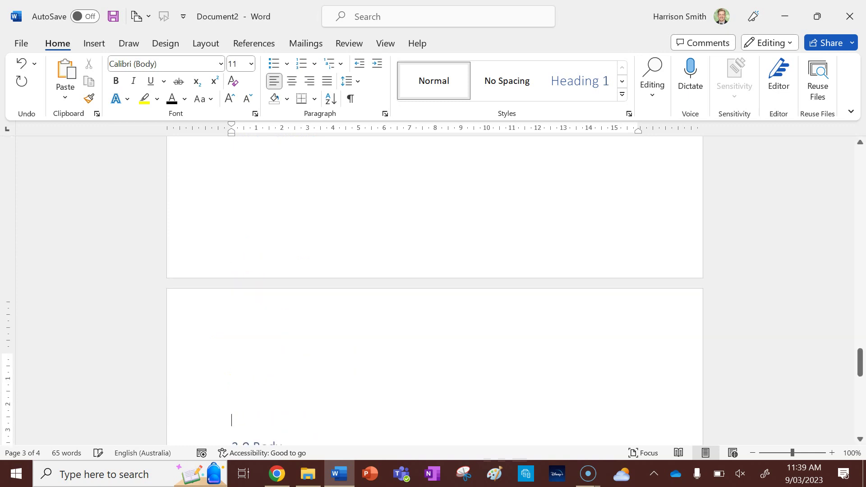
pyautogui.press('BackSpace')
pyautogui.press('BackSpace')
pyautogui.press('BackSpace')
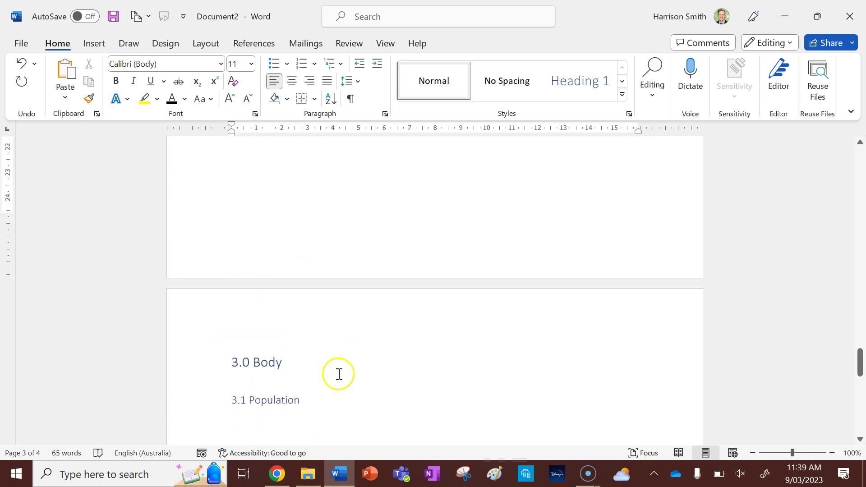
# - Move 4.0 Conclusion onto a new page, removing surplus blank lines
pyautogui.scroll(-5, 281, 423)
pyautogui.click(258, 334)
pyautogui.press('Return')
pyautogui.press('Return')
pyautogui.press('Return')
pyautogui.press('Return')
pyautogui.press('Return')
pyautogui.press('Return')
pyautogui.press('Return')
pyautogui.press('Return')
pyautogui.press('Return')
pyautogui.press('Return')
pyautogui.press('Return')
pyautogui.press('Return')
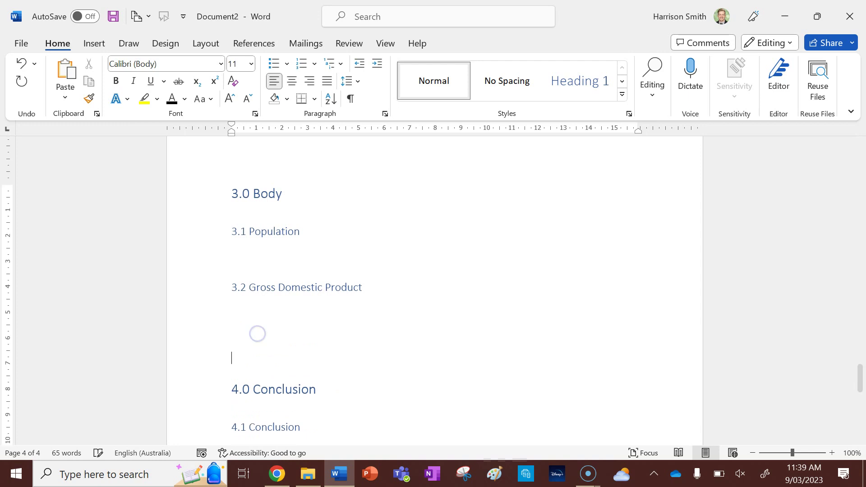
pyautogui.press('Return')
pyautogui.press('Return')
pyautogui.press('Return')
pyautogui.press('Return')
pyautogui.press('Return')
pyautogui.press('Return')
pyautogui.press('Return')
pyautogui.press('Return')
pyautogui.press('Return')
pyautogui.press('Return')
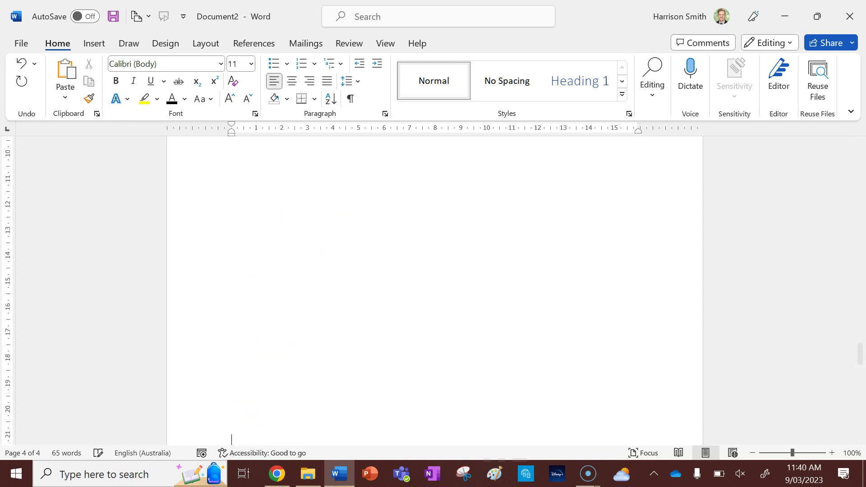
pyautogui.press('BackSpace')
pyautogui.press('BackSpace')
pyautogui.press('BackSpace')
pyautogui.press('BackSpace')
pyautogui.press('BackSpace')
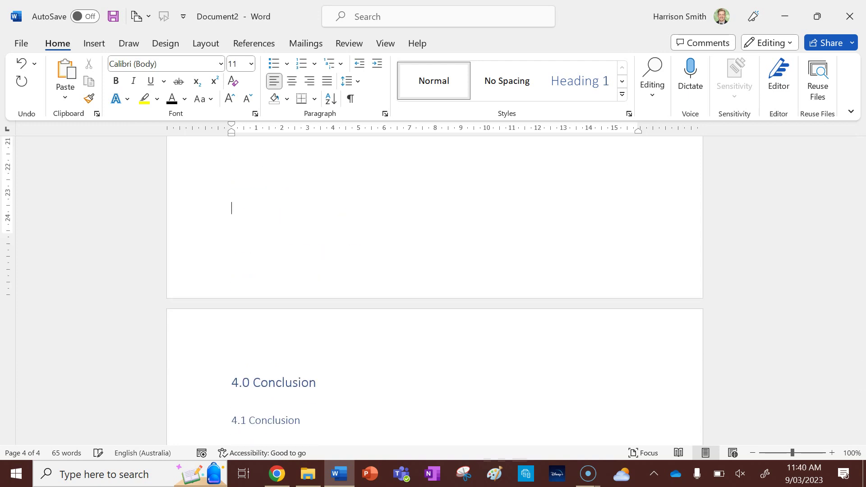
pyautogui.press('BackSpace')
pyautogui.press('BackSpace')
pyautogui.press('BackSpace')
# - Push 5.0 References onto the next page, trimming extra blank lines
pyautogui.scroll(-3, 217, 235)
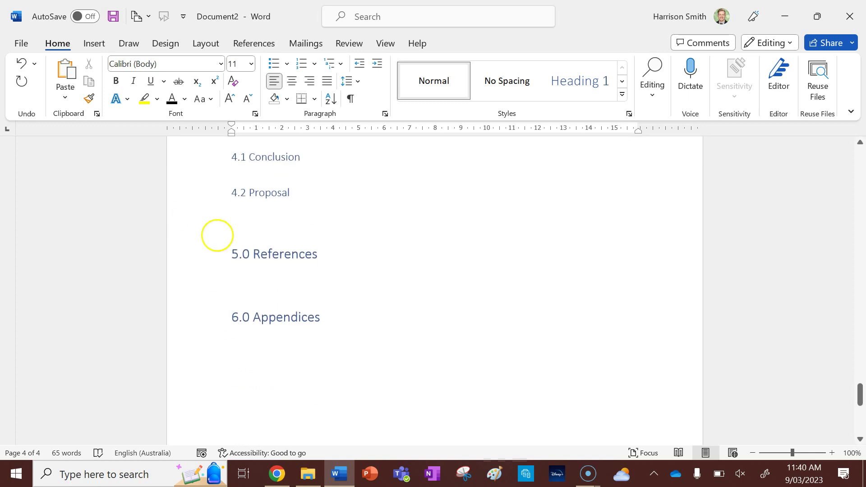
pyautogui.click(250, 240)
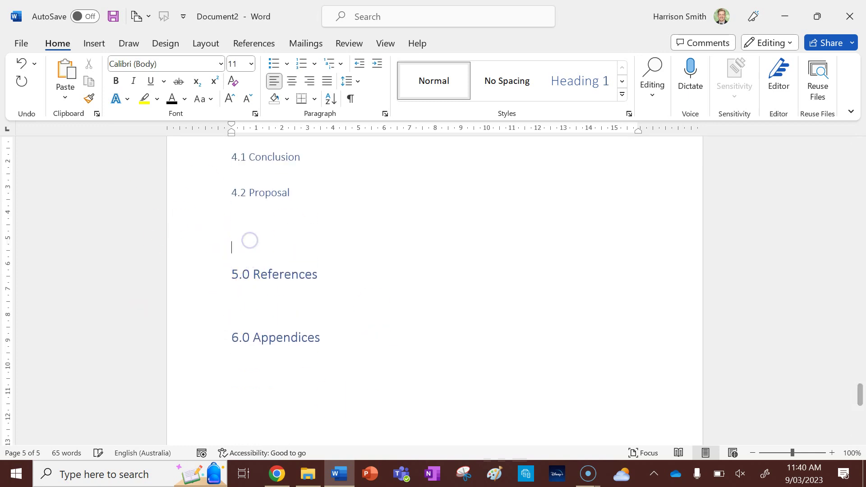
pyautogui.press('Return')
pyautogui.press('Return')
pyautogui.press('Return')
pyautogui.press('Return')
pyautogui.press('Return')
pyautogui.press('Return')
pyautogui.press('Return')
pyautogui.press('Return')
pyautogui.press('Return')
pyautogui.press('Return')
pyautogui.press('Return')
pyautogui.press('Return')
pyautogui.press('Return')
pyautogui.press('Return')
pyautogui.press('Return')
pyautogui.press('Return')
pyautogui.press('Return')
pyautogui.press('Return')
pyautogui.press('Return')
pyautogui.press('Return')
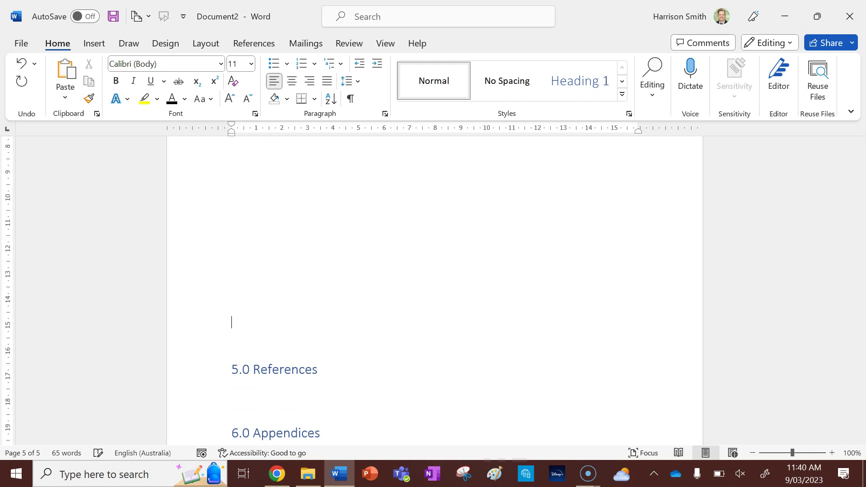
pyautogui.press('BackSpace')
pyautogui.press('BackSpace')
pyautogui.press('BackSpace')
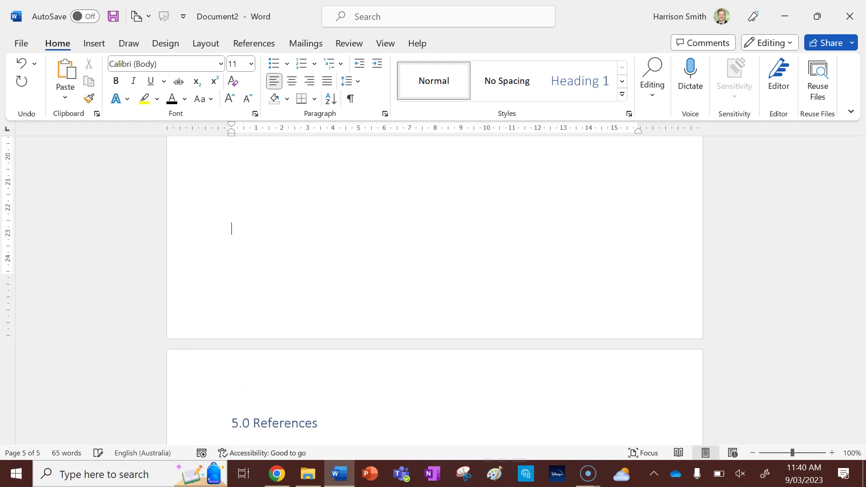
# - Move 6.0 Appendices onto its own page so the report runs to seven pages
pyautogui.scroll(-4, 180, 230)
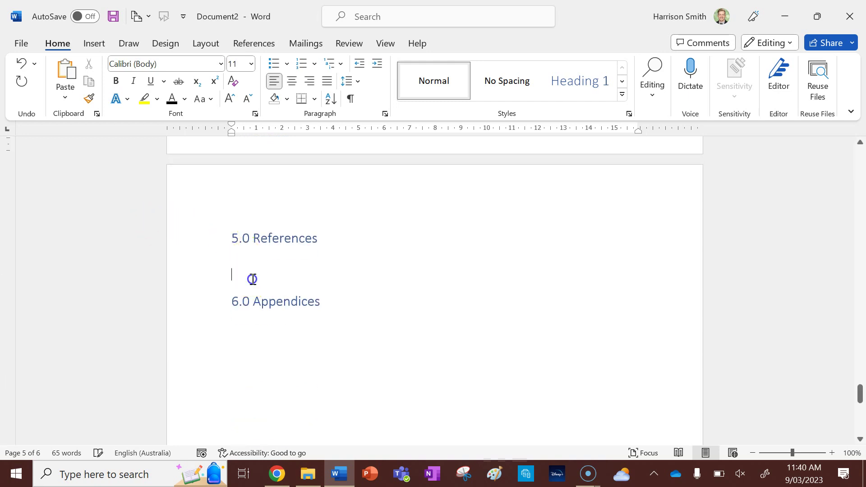
pyautogui.press('Return')
pyautogui.press('Return')
pyautogui.press('Return')
pyautogui.press('Return')
pyautogui.press('Return')
pyautogui.press('Return')
pyautogui.press('Return')
pyautogui.press('Return')
pyautogui.press('Return')
pyautogui.press('Return')
pyautogui.press('Return')
pyautogui.press('Return')
pyautogui.press('Return')
pyautogui.press('Return')
pyautogui.press('Return')
pyautogui.press('Return')
pyautogui.press('Return')
pyautogui.press('Return')
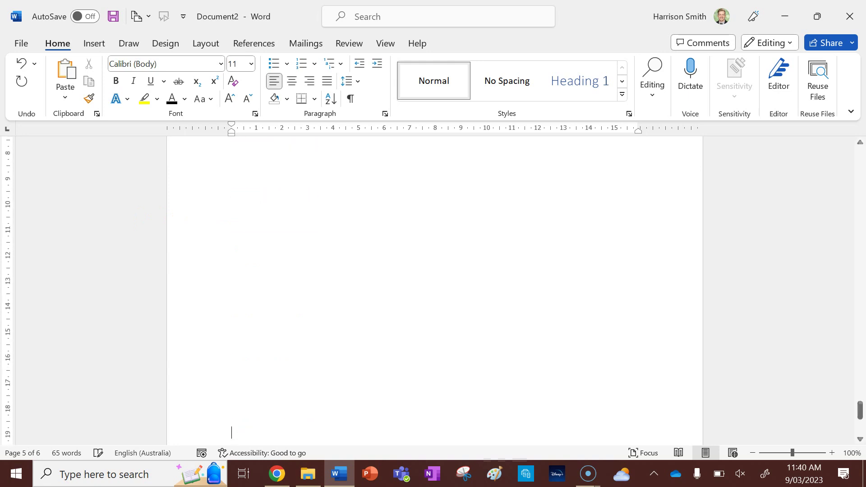
pyautogui.press('Return')
pyautogui.press('Return')
pyautogui.press('Return')
pyautogui.press('Return')
pyautogui.press('Return')
pyautogui.press('Return')
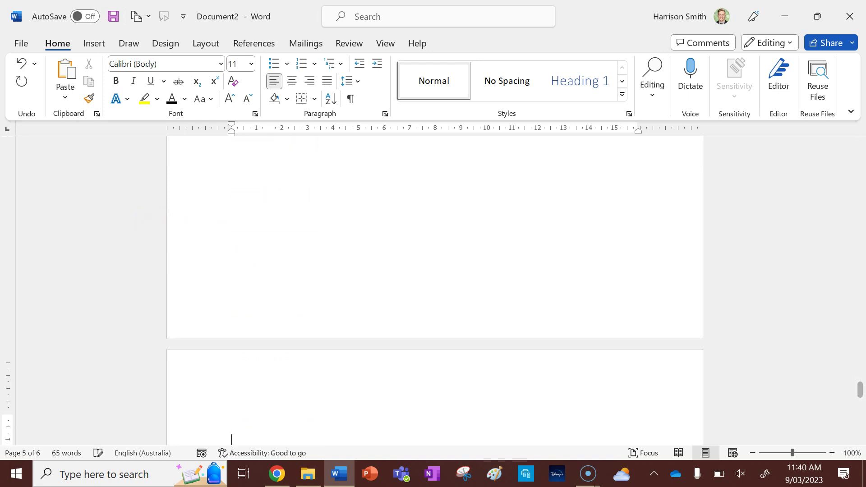
pyautogui.hotkey('ctrl', 'z')
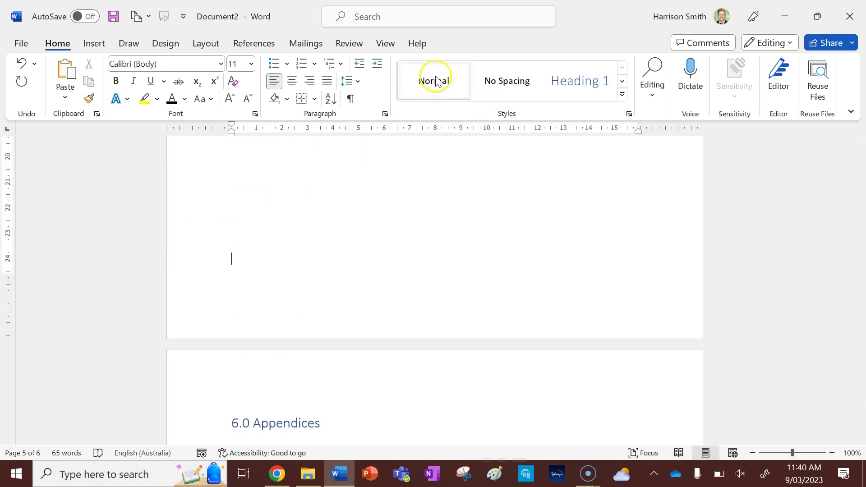
pyautogui.scroll(5, 344, 253)
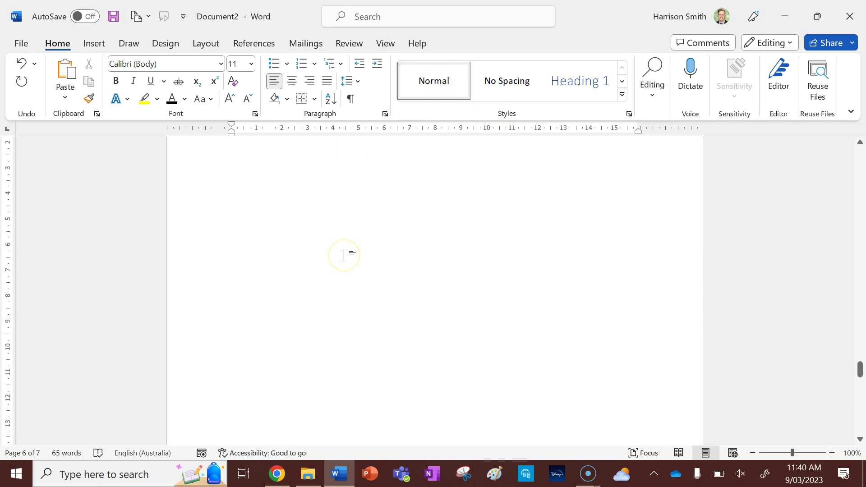
pyautogui.scroll(-2, 343, 255)
pyautogui.scroll(10, 344, 255)
pyautogui.scroll(-3, 343, 255)
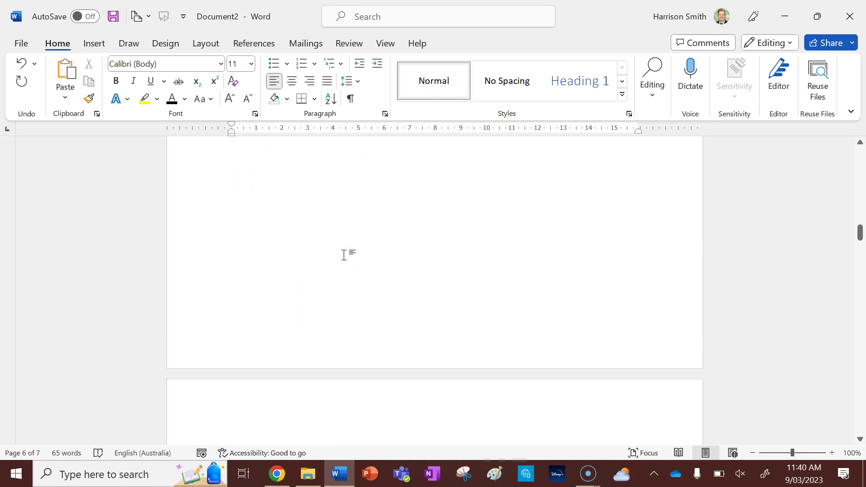
# - Update the entire table of contents with the new page numbers
pyautogui.scroll(3, 343, 255)
pyautogui.scroll(2, 344, 255)
pyautogui.click(259, 228)
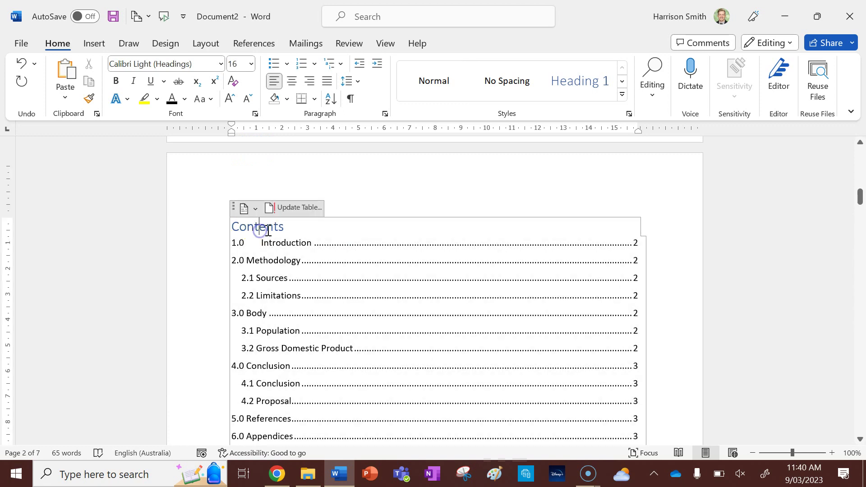
pyautogui.click(298, 209)
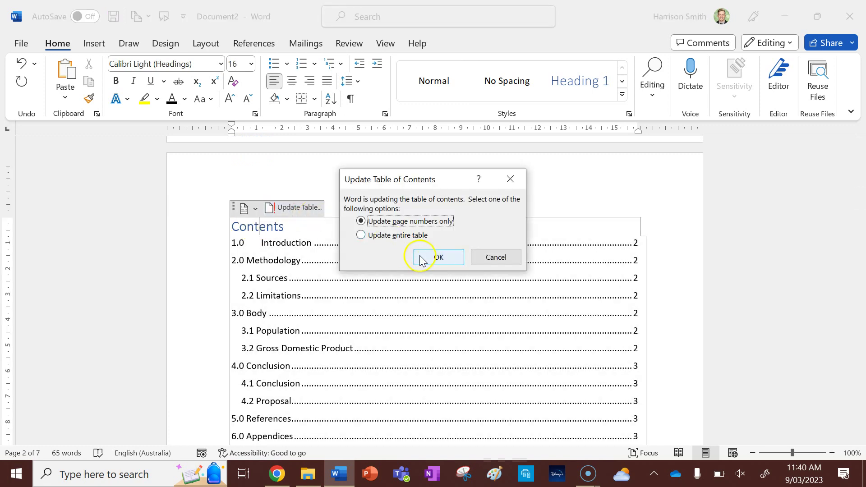
pyautogui.click(388, 237)
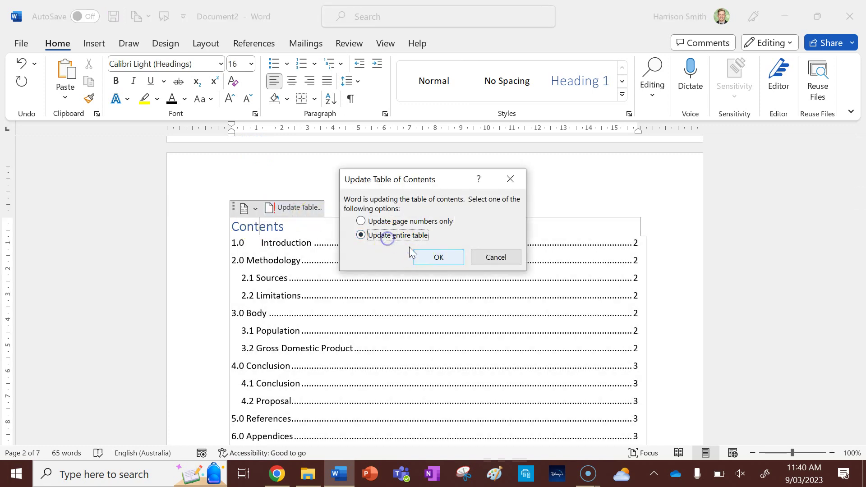
pyautogui.click(439, 257)
# - Update the entire table of contents a second time, listing pages 3 to 7
pyautogui.scroll(-4, 624, 416)
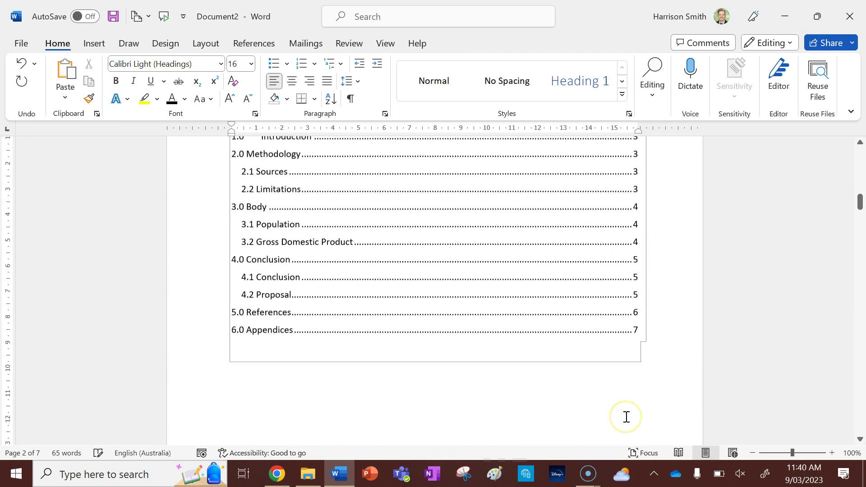
pyautogui.scroll(3, 624, 416)
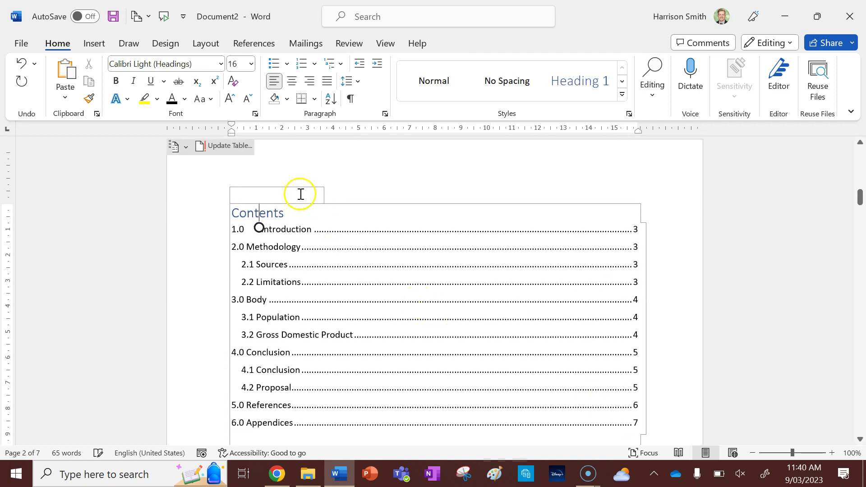
pyautogui.click(299, 194)
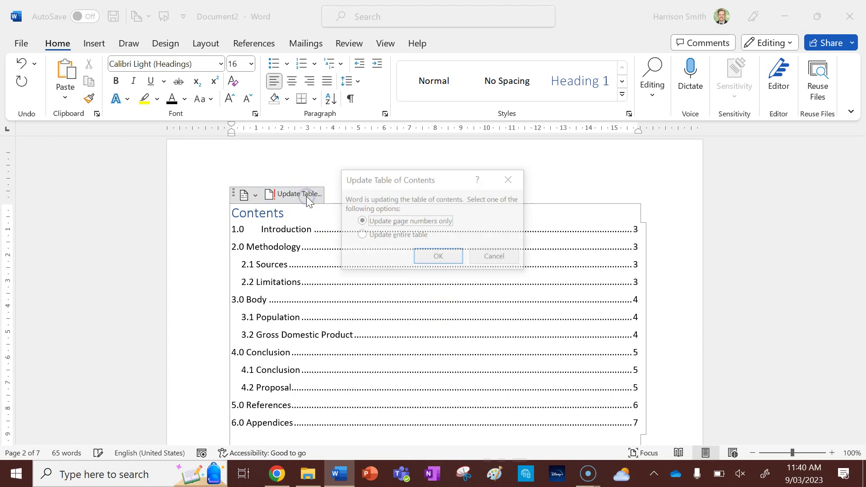
pyautogui.click(394, 235)
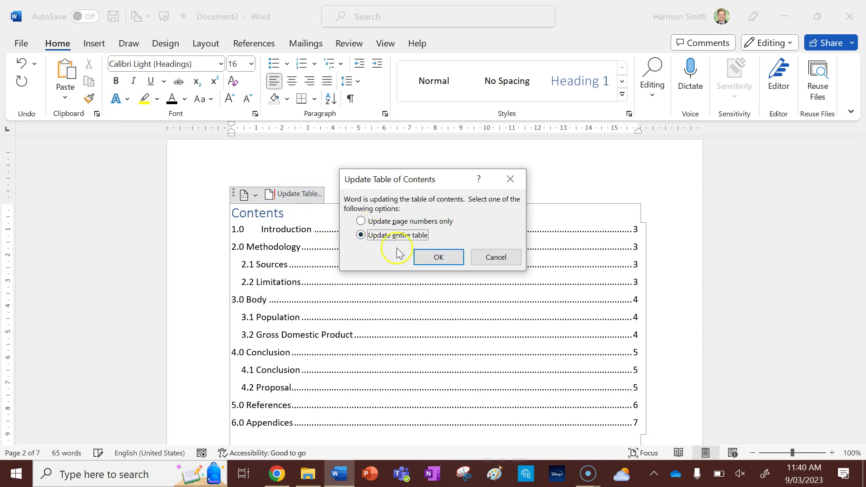
pyautogui.click(439, 257)
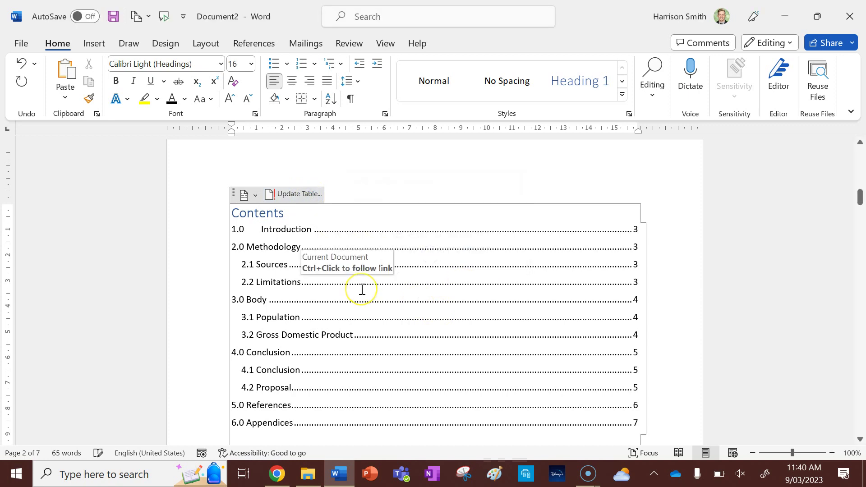
pyautogui.scroll(-5, 360, 291)
pyautogui.scroll(6, 360, 290)
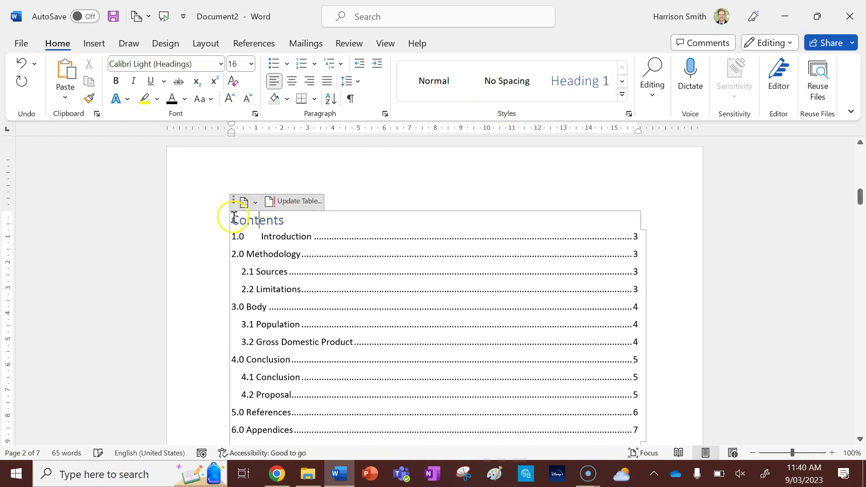
# - Change all report text from Contents through 6.0 Appendices to Arial
pyautogui.moveTo(234, 218); pyautogui.dragTo(440, 484)
pyautogui.moveTo(444, 284); pyautogui.dragTo(370, 353)
pyautogui.click(221, 68)
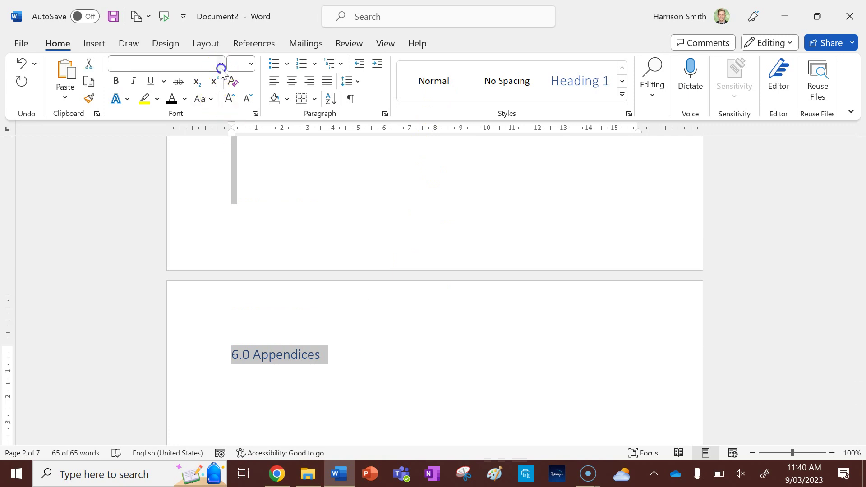
pyautogui.click(135, 161)
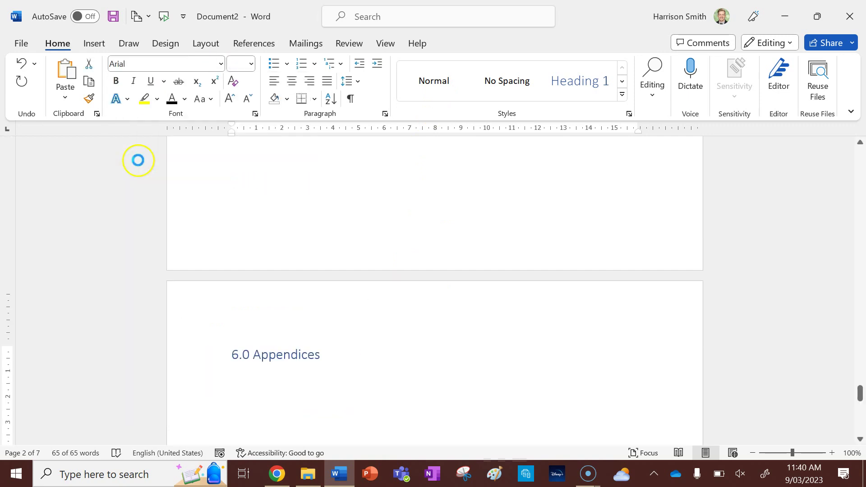
pyautogui.click(359, 212)
pyautogui.scroll(20, 359, 212)
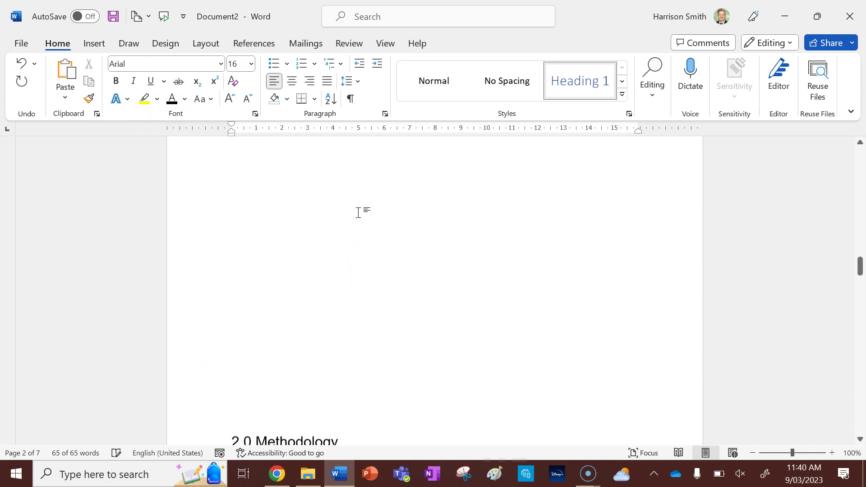
pyautogui.scroll(10, 359, 212)
pyautogui.scroll(-15, 359, 212)
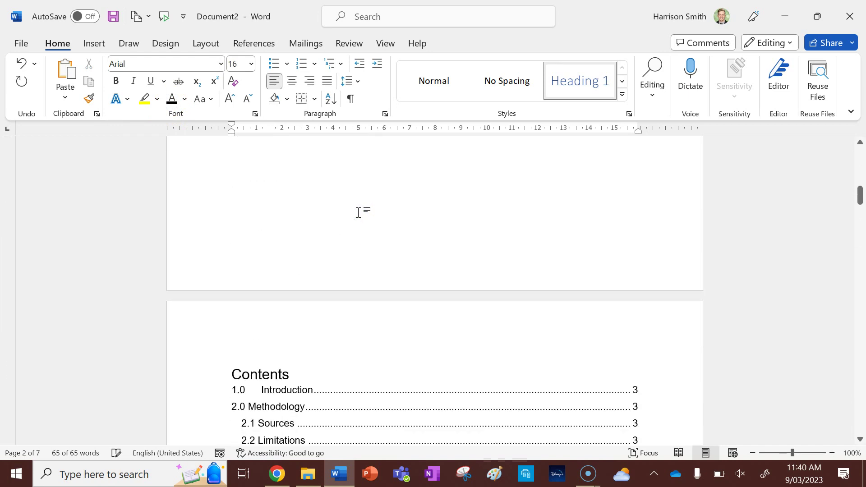
pyautogui.click(318, 178)
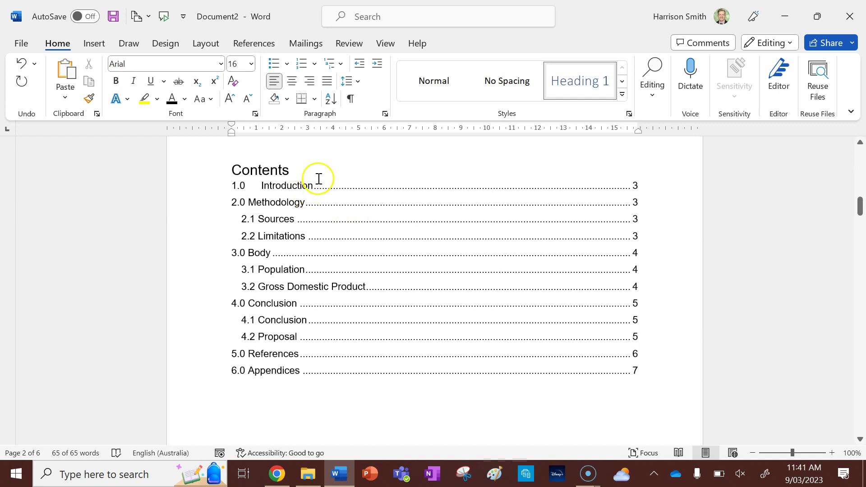